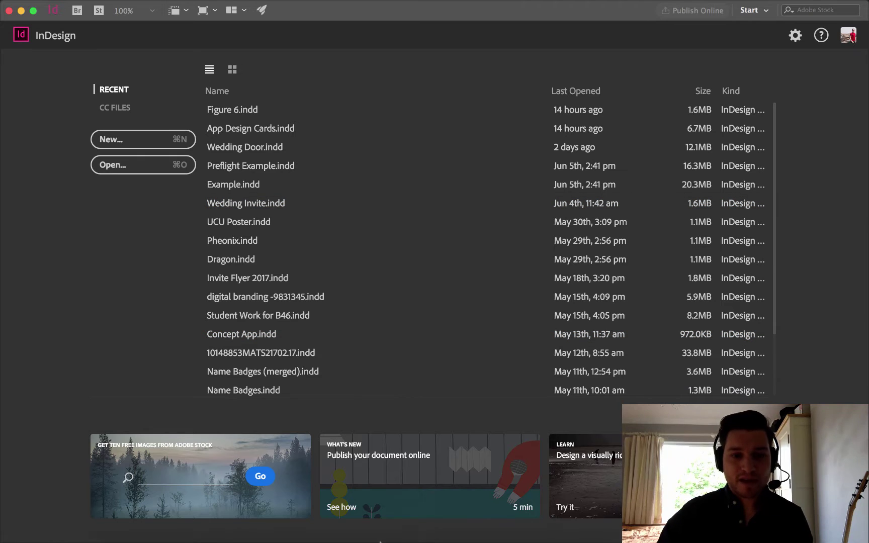
Bring the scrollframe Finder window forward, move it left, then close it
click(97, 509)
click(639, 147)
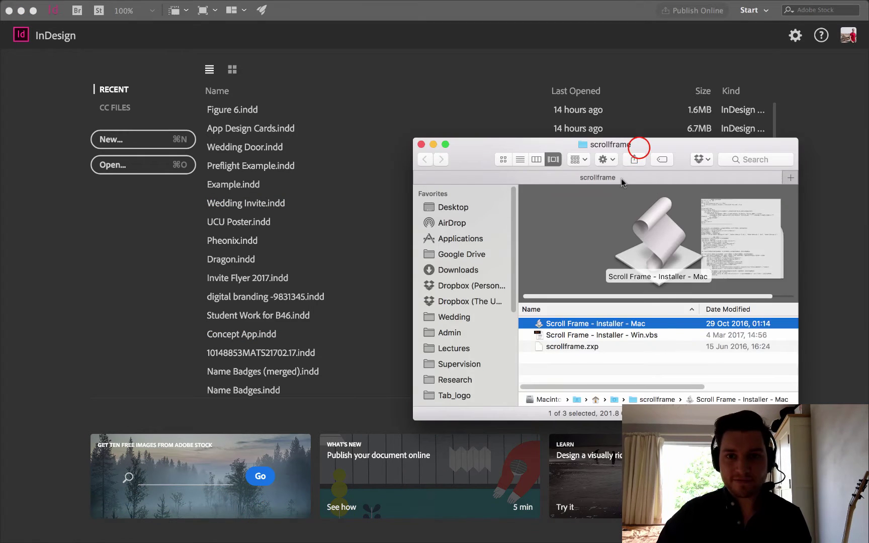
drag(638, 147, 436, 140)
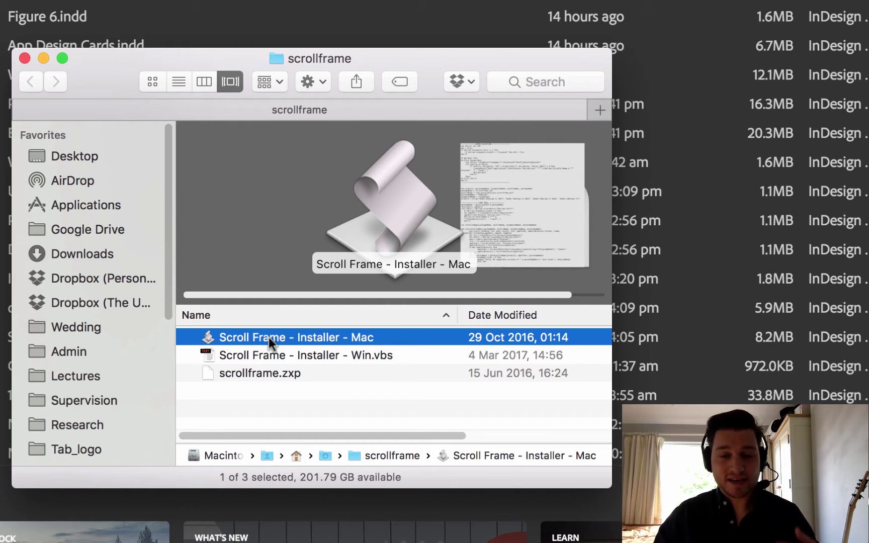
click(24, 58)
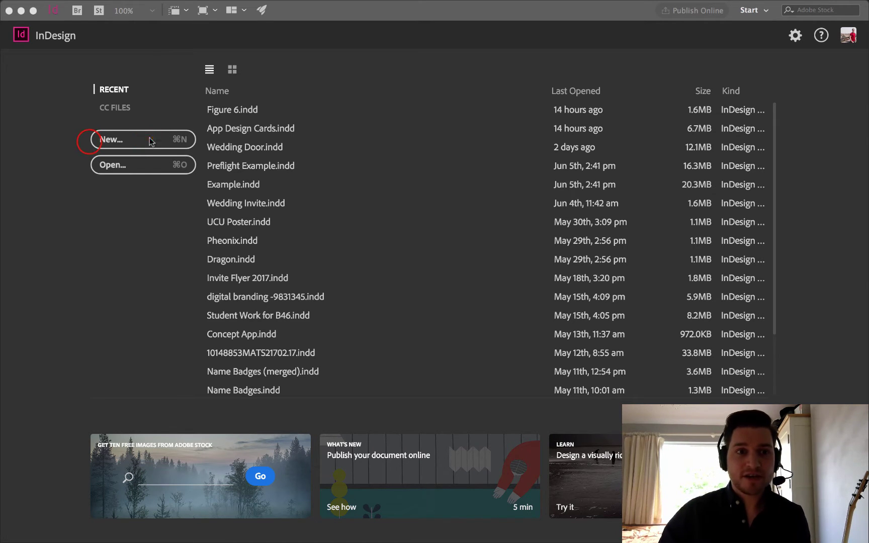
Start a new document from the iPhone 6 mobile preset (750 × 1334 px), named Prototype Scroll
click(90, 144)
click(90, 143)
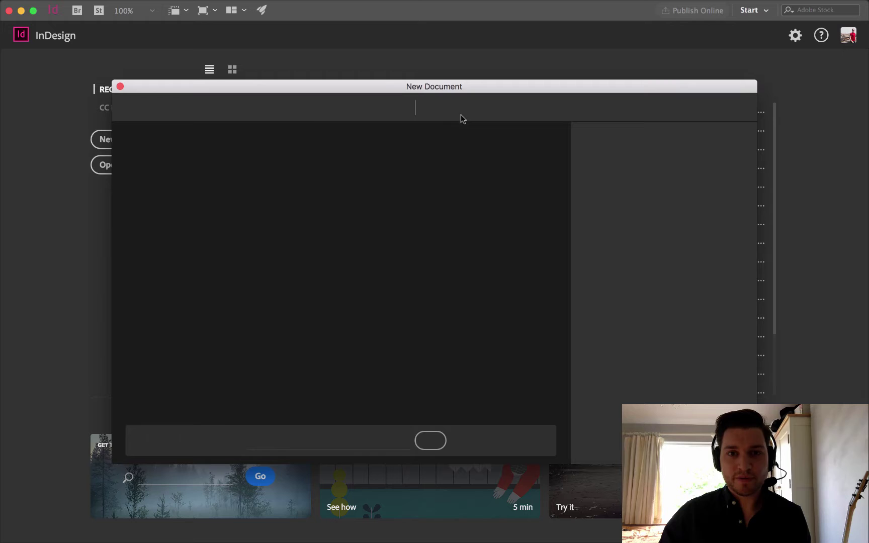
click(582, 109)
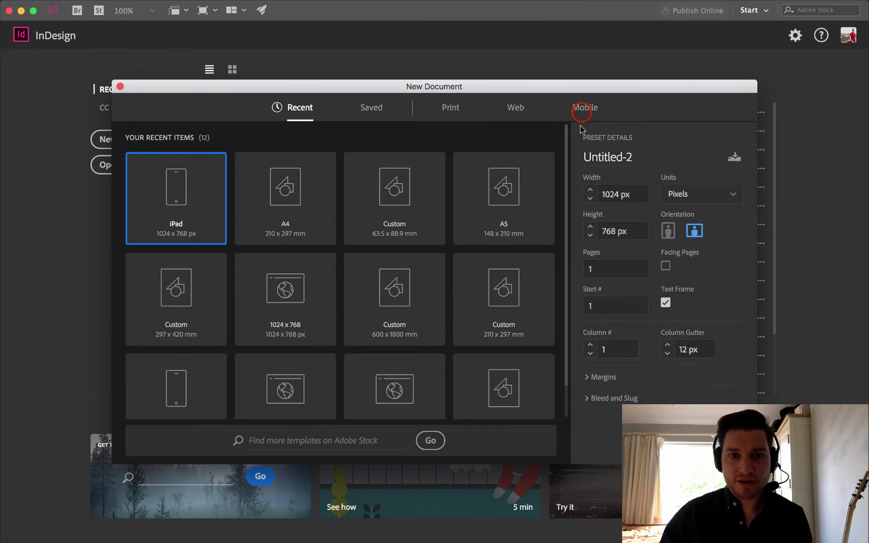
click(340, 265)
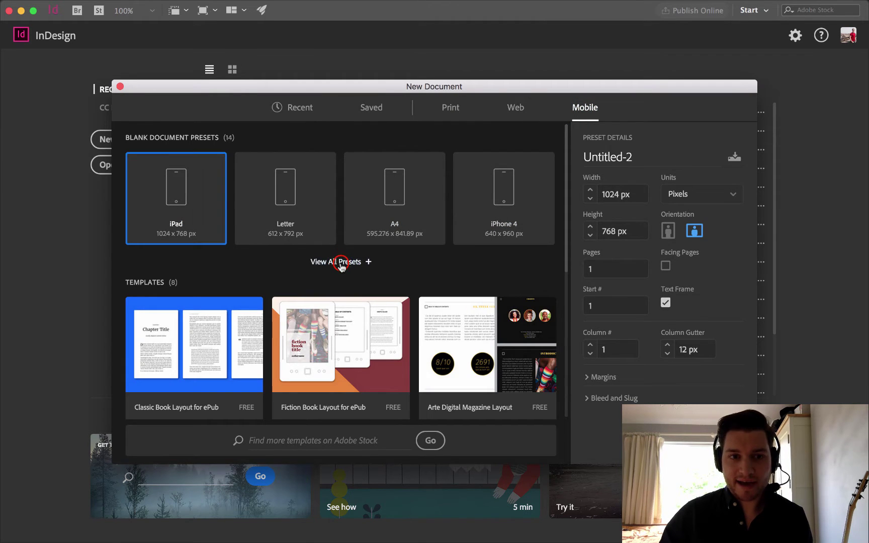
click(302, 301)
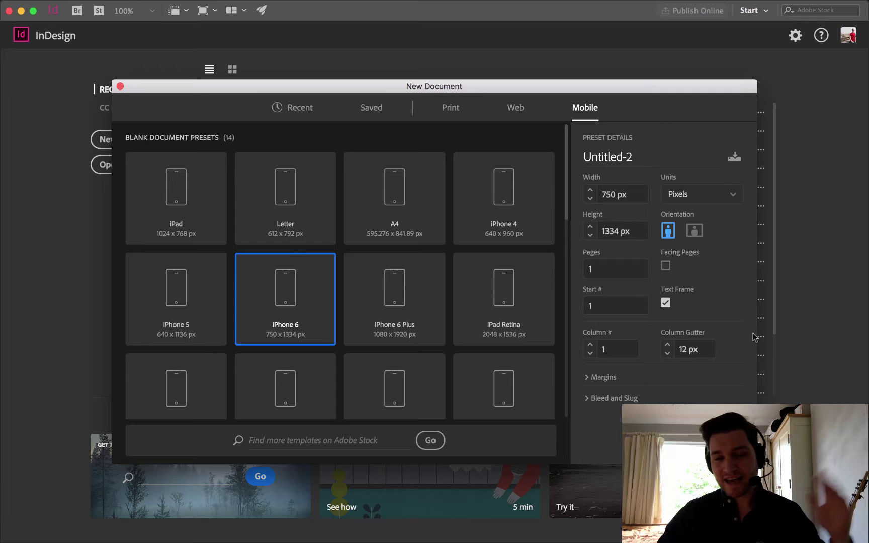
double_click(642, 153)
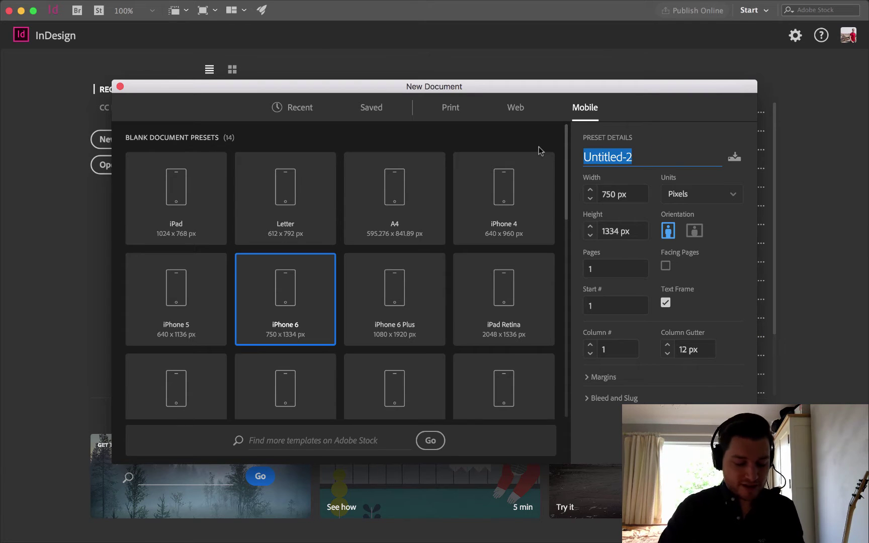
text(Prototype)
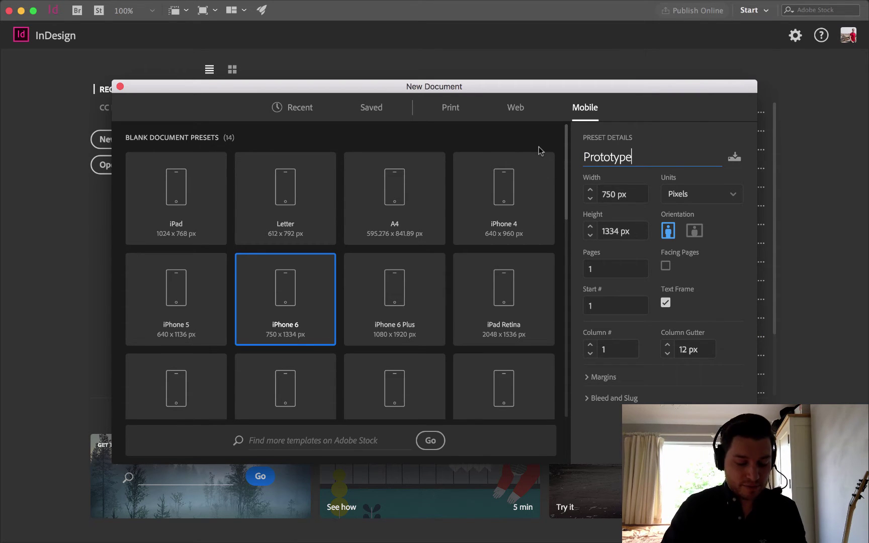
text( Scroll)
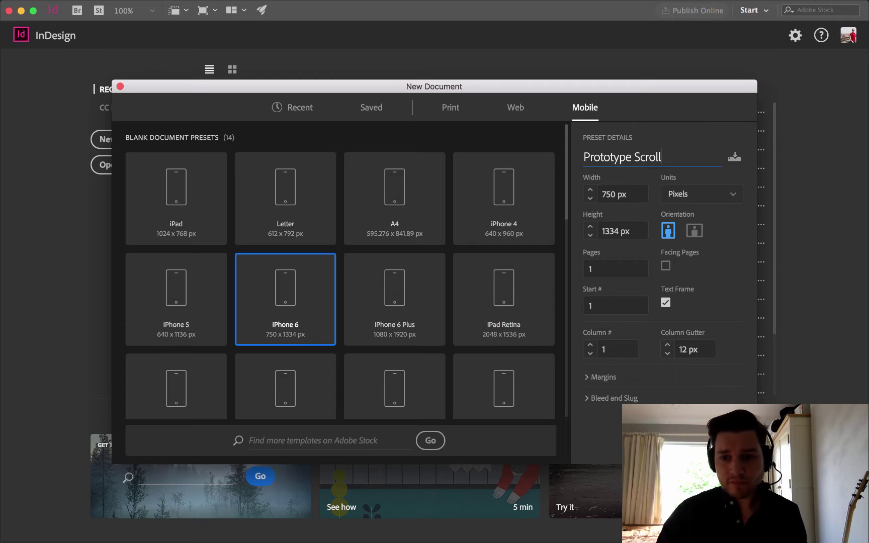
key(Return)
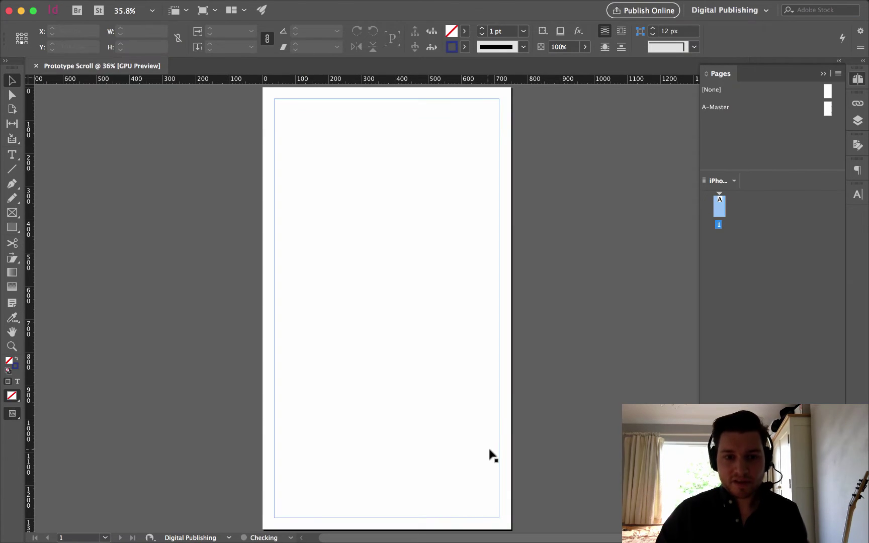
scroll(448, 274, down, 5)
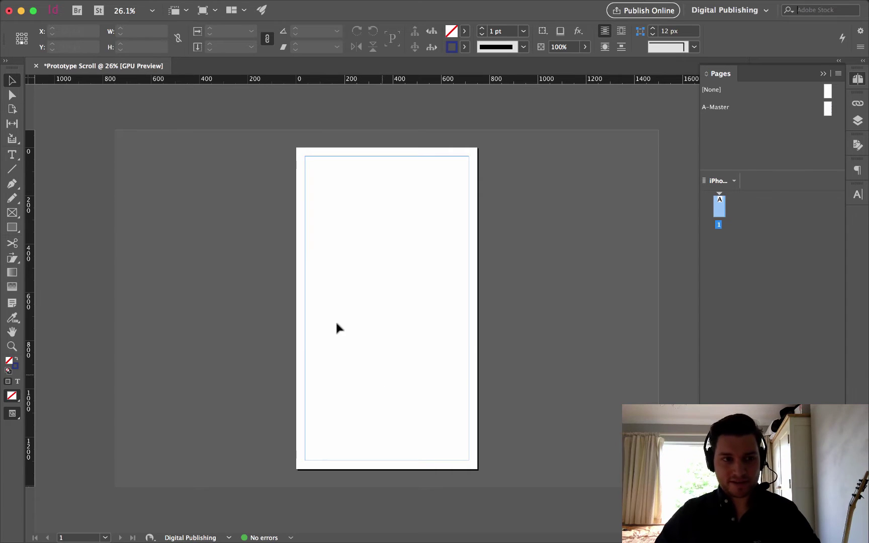
click(12, 228)
drag(333, 188, 407, 278)
click(464, 31)
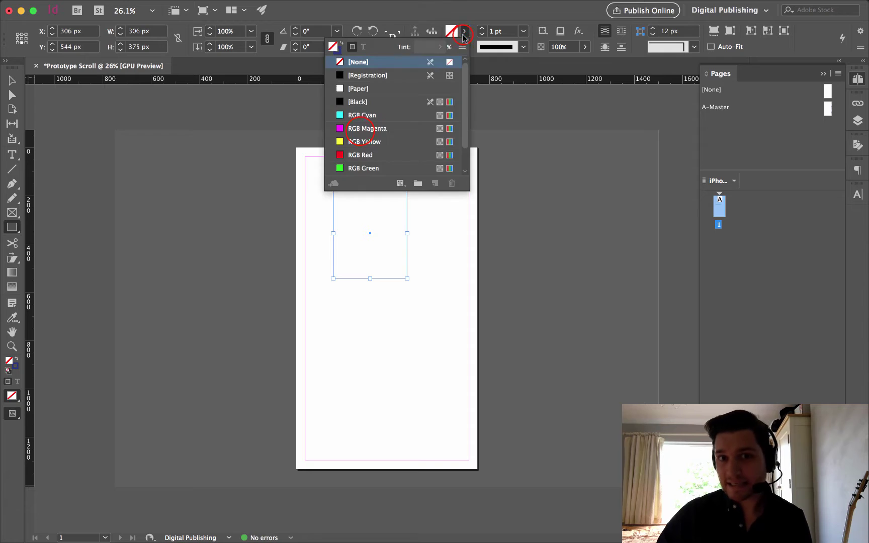
click(360, 130)
click(12, 80)
click(175, 152)
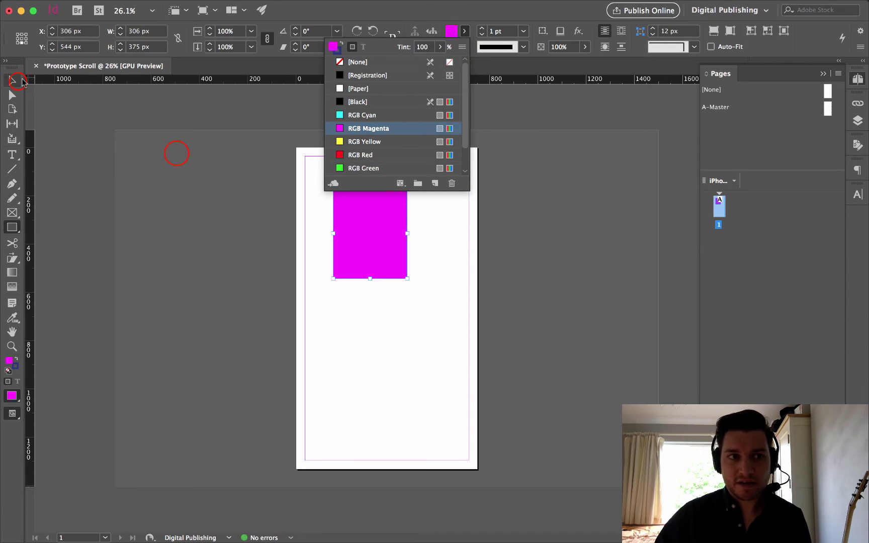
click(372, 233)
click(373, 234)
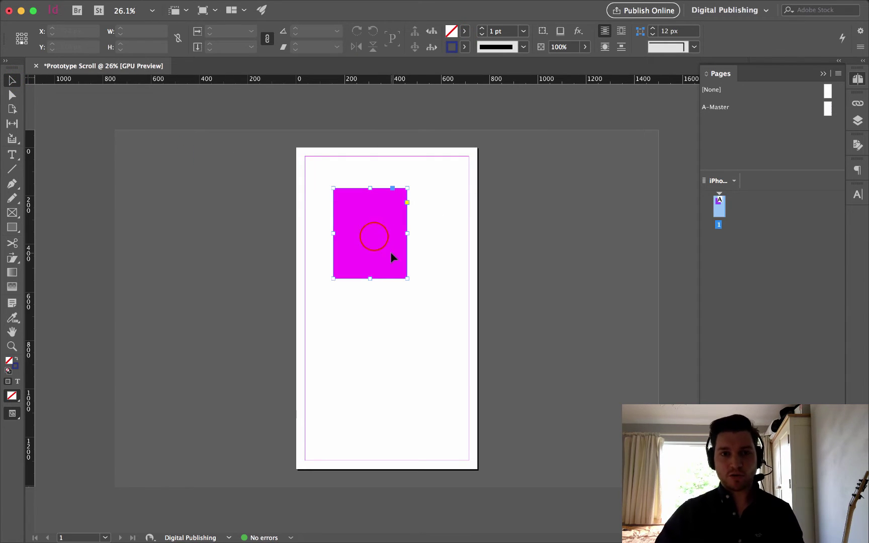
drag(385, 243, 411, 161)
click(262, 174)
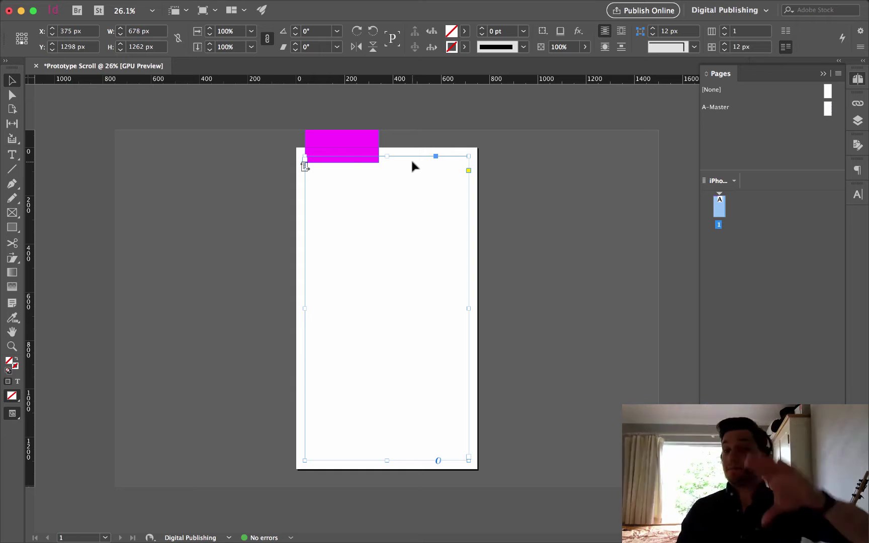
click(378, 141)
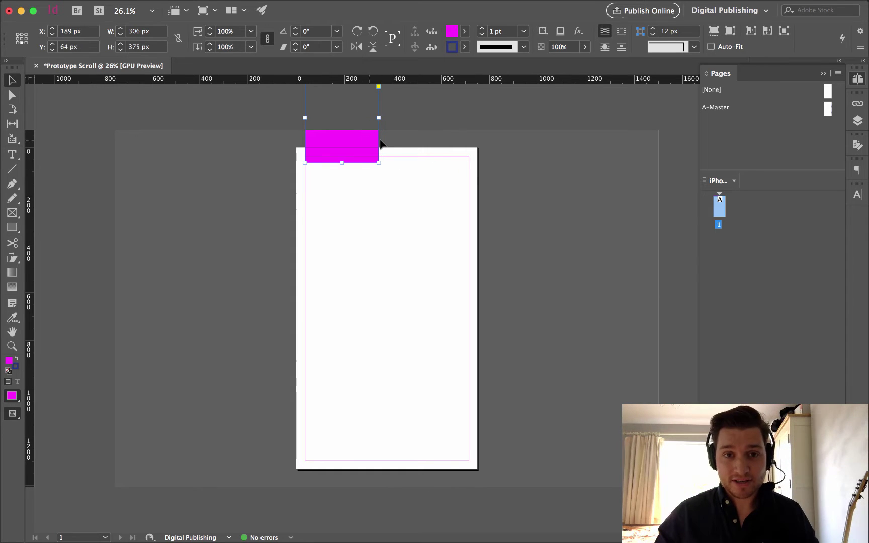
key(Delete)
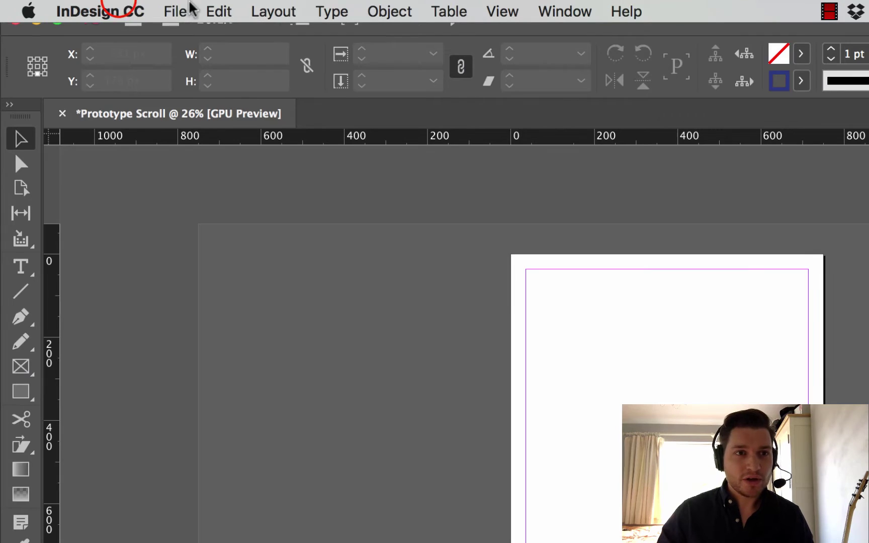
Change the Guides & Pasteboard vertical margins from 72 px to 2000 px
click(60, 7)
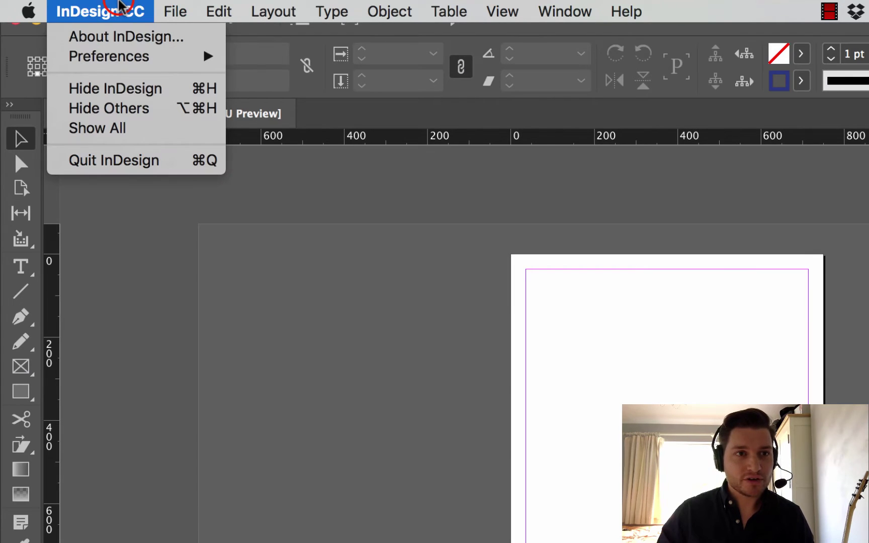
mouse_move(130, 59)
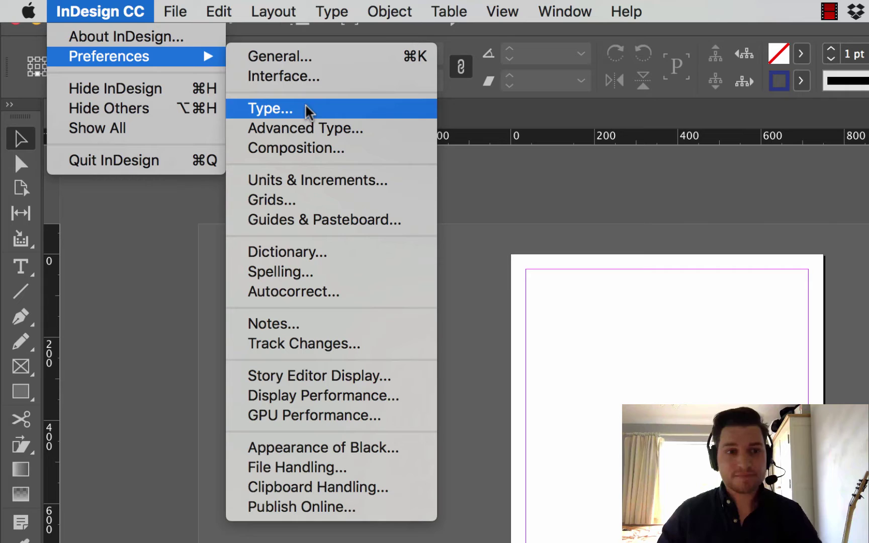
click(365, 221)
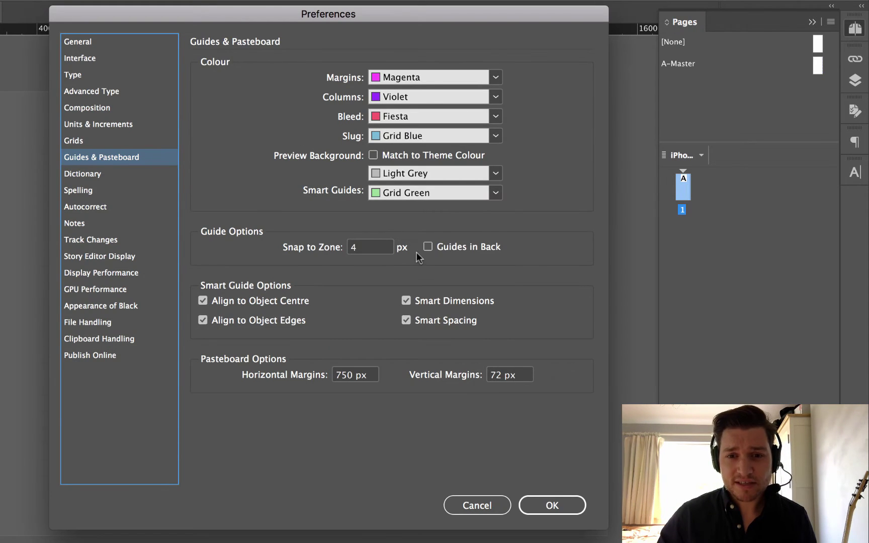
click(499, 377)
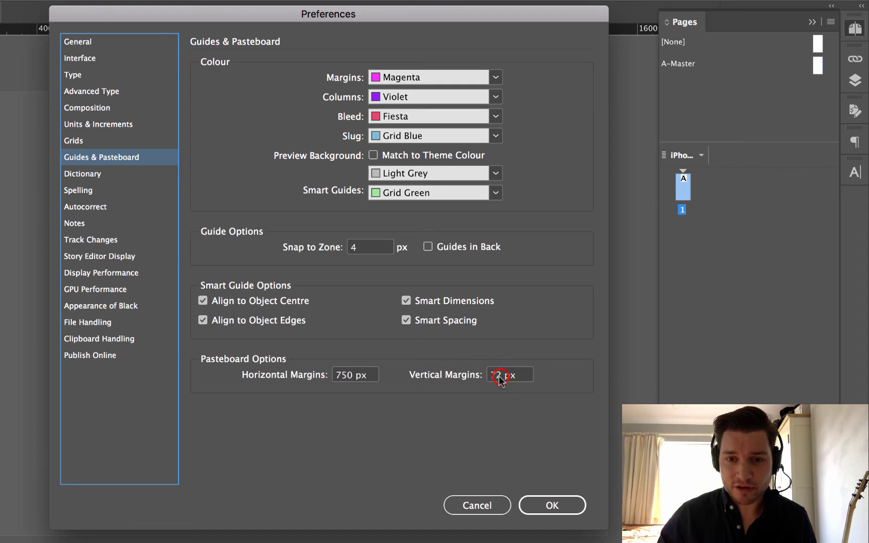
click(499, 377)
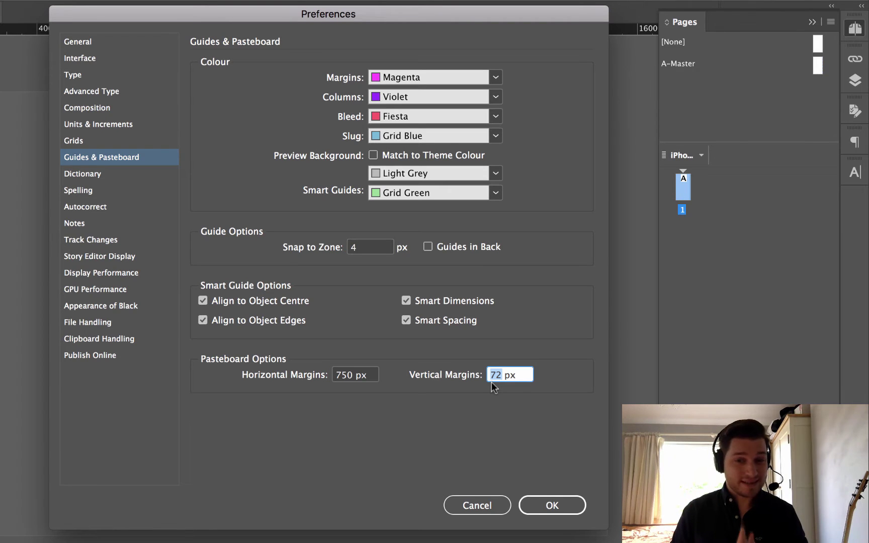
text(2000)
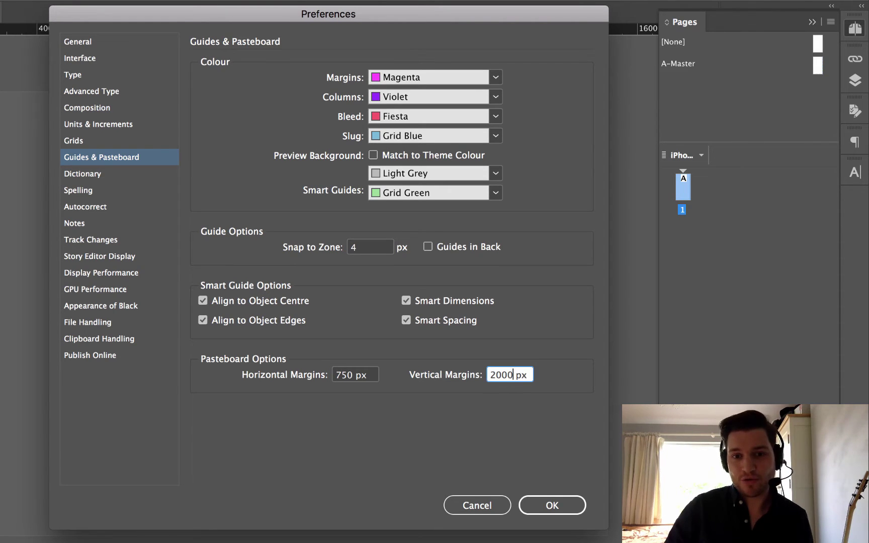
click(552, 505)
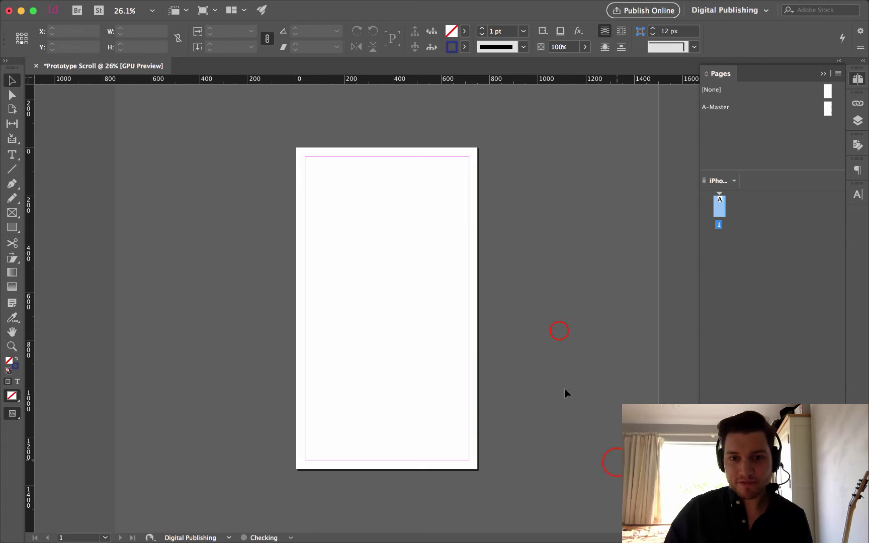
key(super+alt+shift+0)
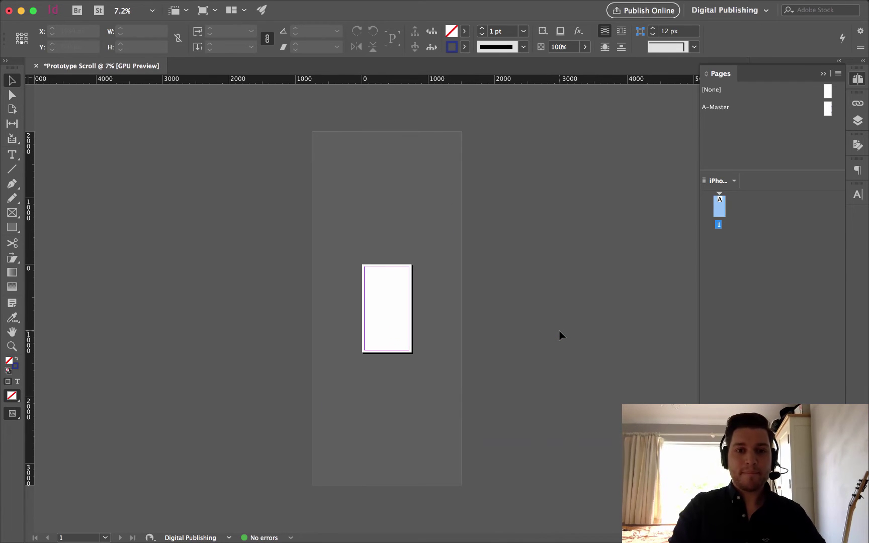
key(super+equal)
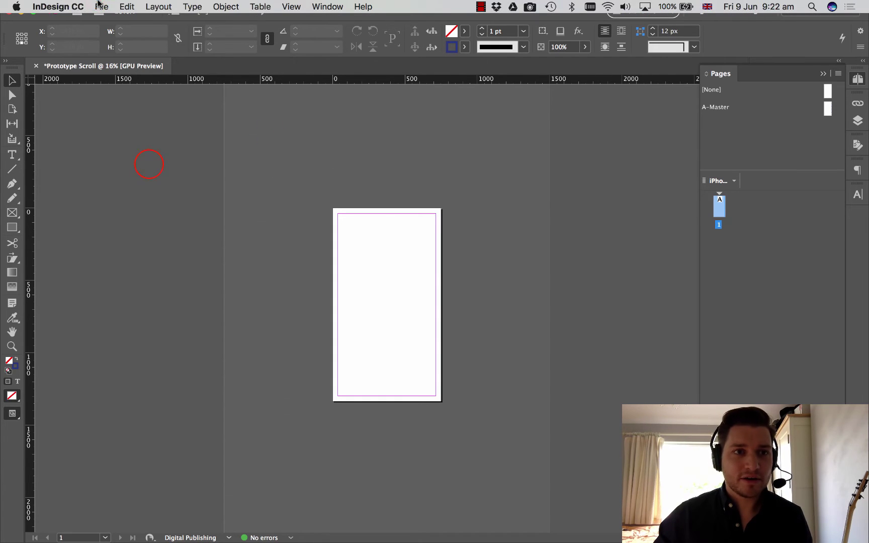
Load App Design Cards.jpg and the next three card images for placing
click(99, 4)
click(146, 161)
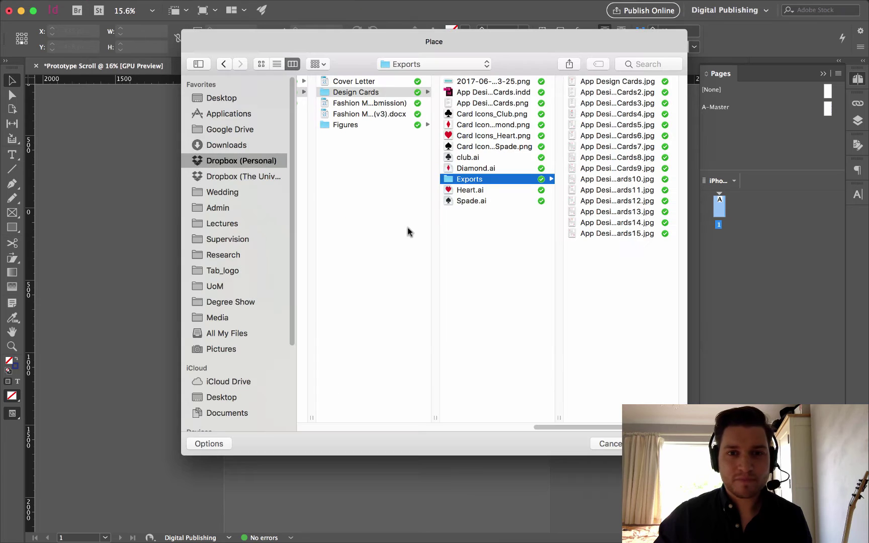
click(599, 82)
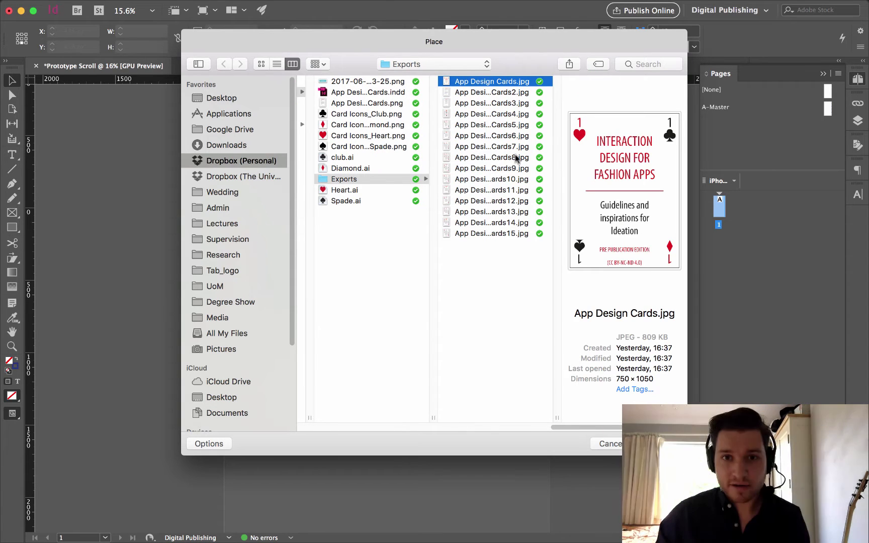
shift+click(493, 114)
key(Return)
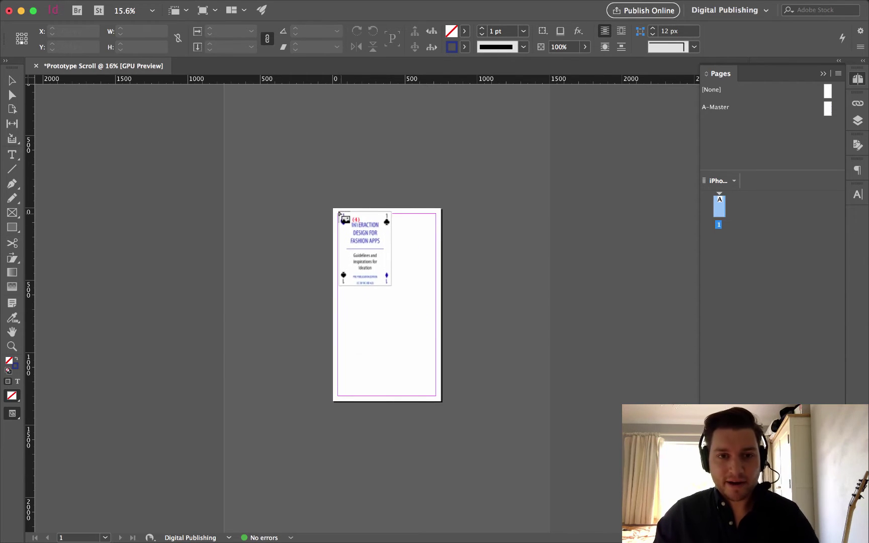
scroll(386, 270, up, 3)
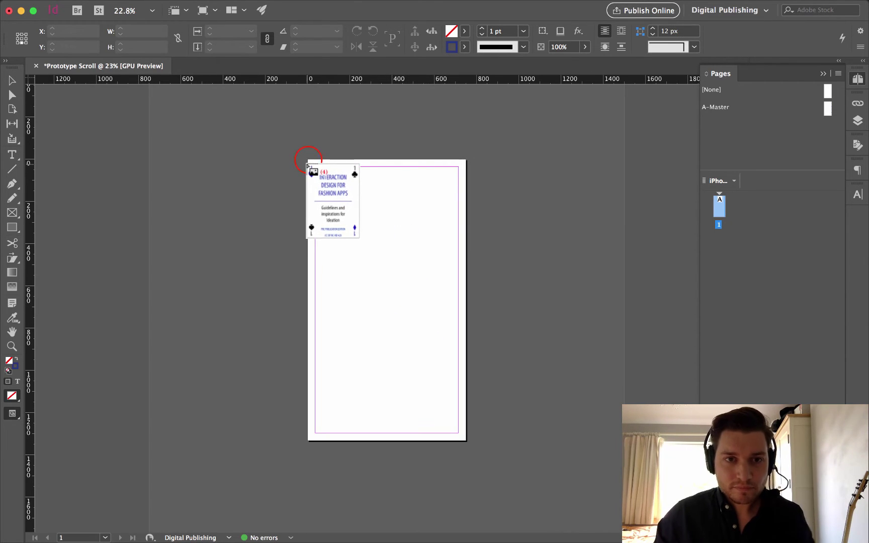
Place the four card frames at the page's top-left, then move Legend off the page
drag(308, 159, 467, 381)
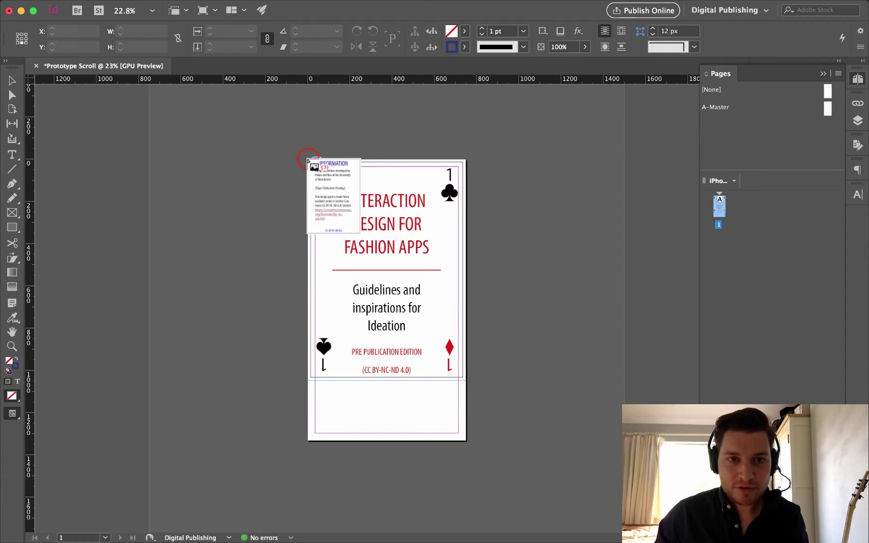
drag(308, 160, 467, 380)
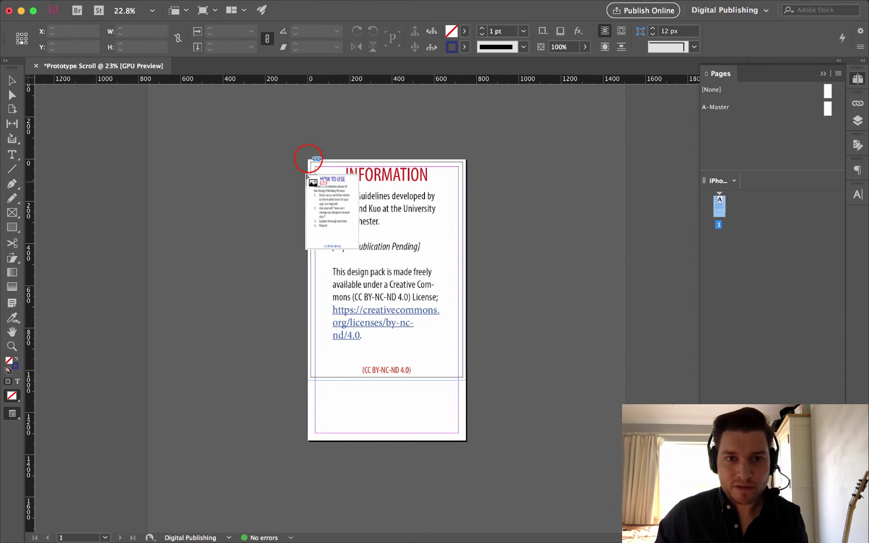
drag(309, 160, 469, 378)
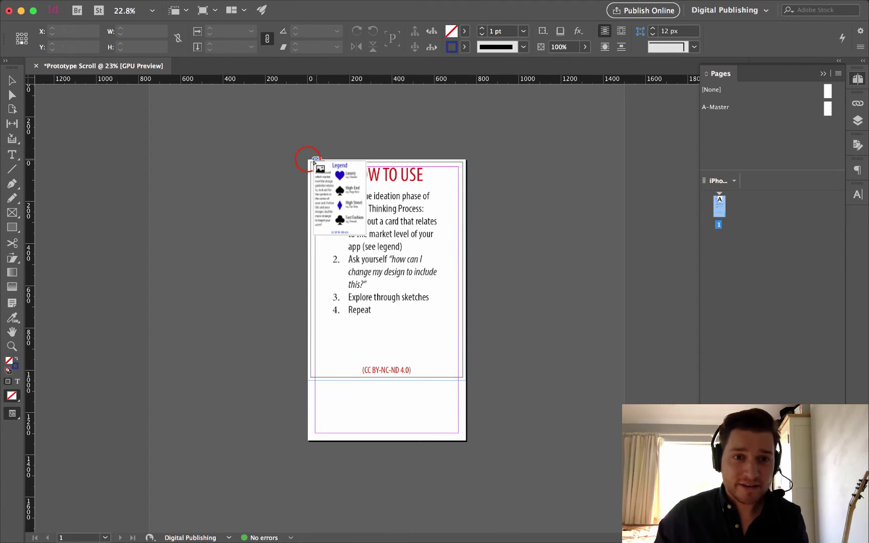
drag(309, 160, 465, 379)
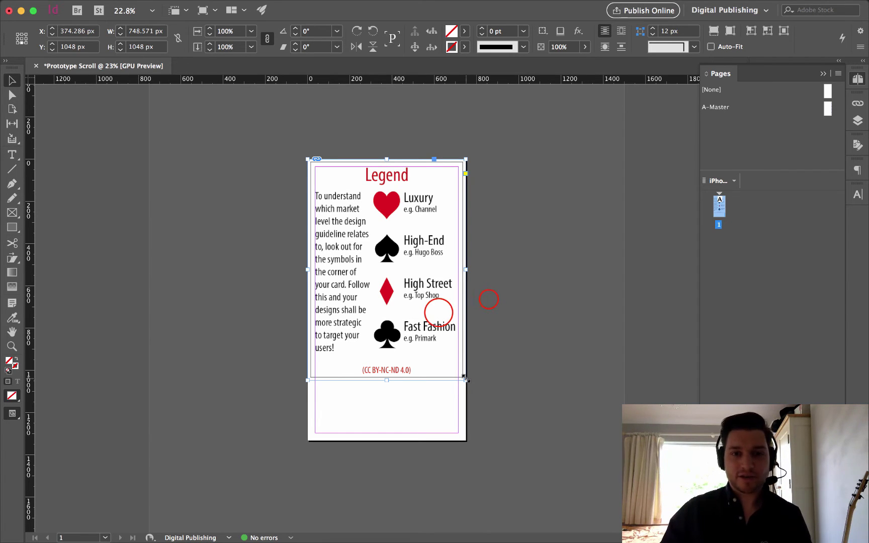
drag(400, 332, 320, 510)
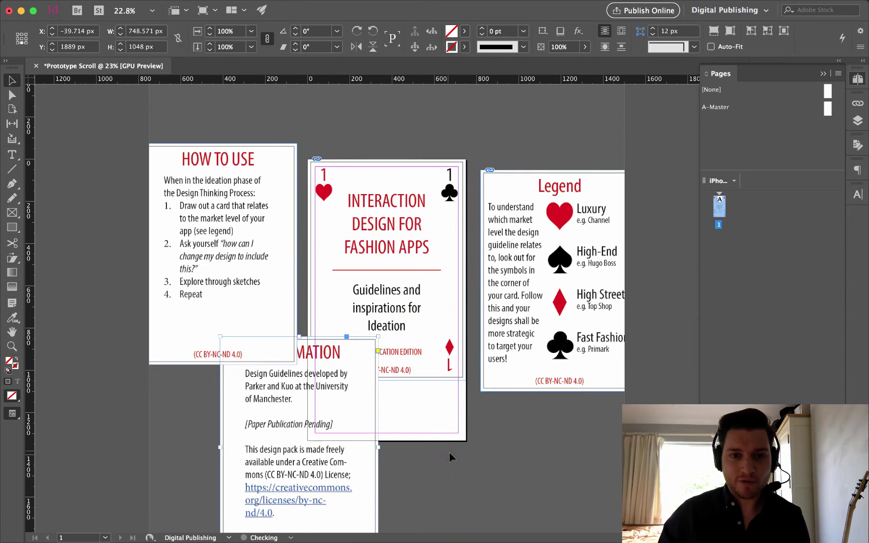
click(450, 457)
Arrange cover, HOW TO USE, INFORMATION and Legend cards into a rough vertical column
scroll(391, 306, down, 3)
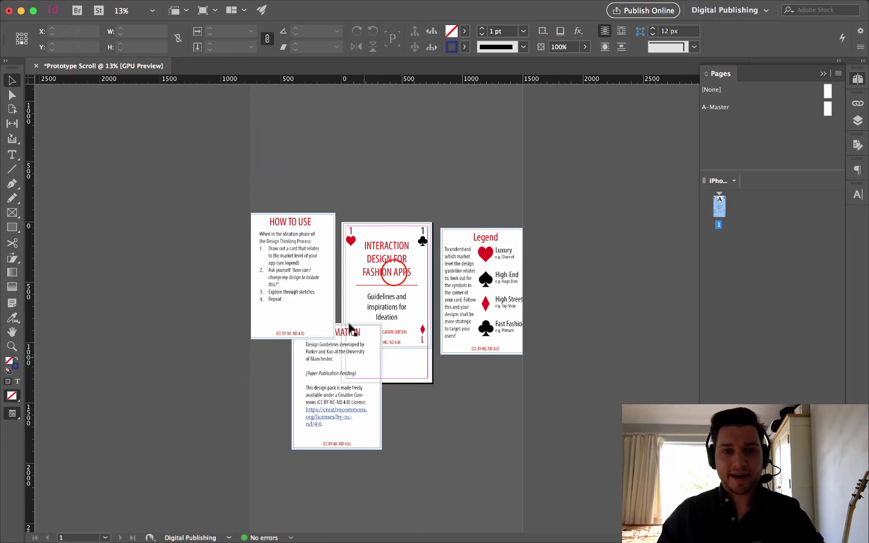
click(397, 273)
drag(401, 273, 401, 142)
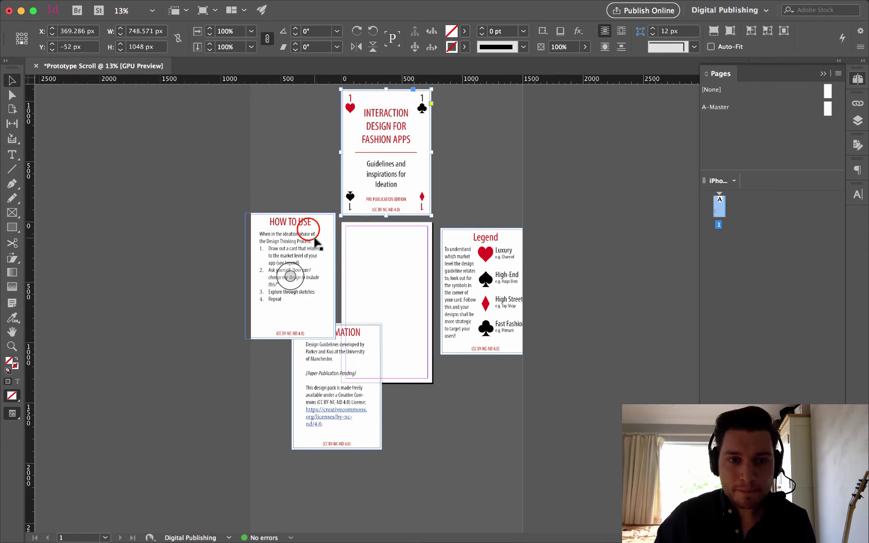
drag(309, 233, 410, 246)
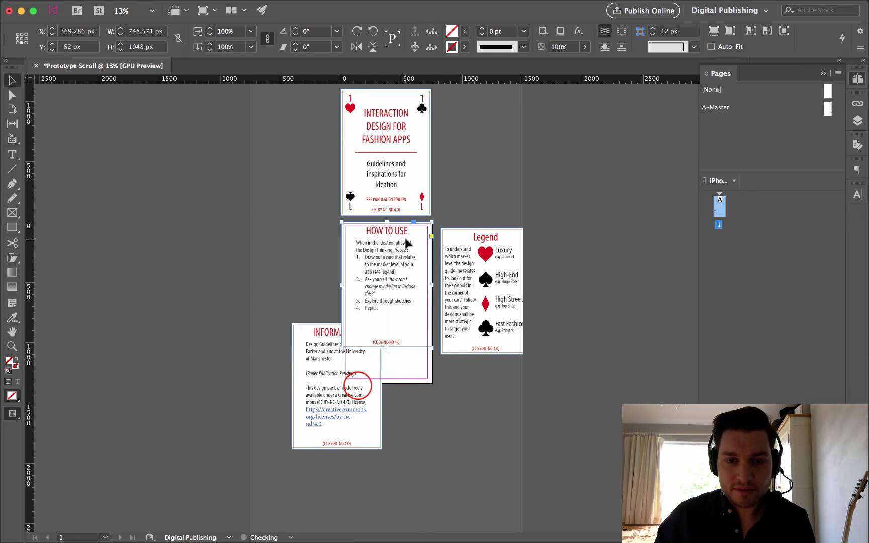
drag(350, 367, 402, 397)
scroll(425, 355, down, 1)
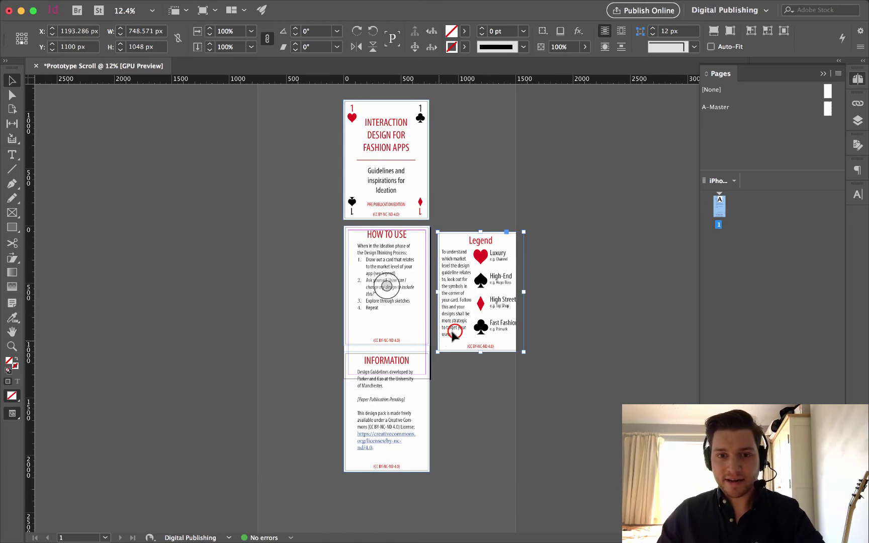
mouse_move(353, 480)
mouse_down()
mouse_move(406, 529)
mouse_move(390, 536)
mouse_move(380, 443)
mouse_move(369, 478)
mouse_up()
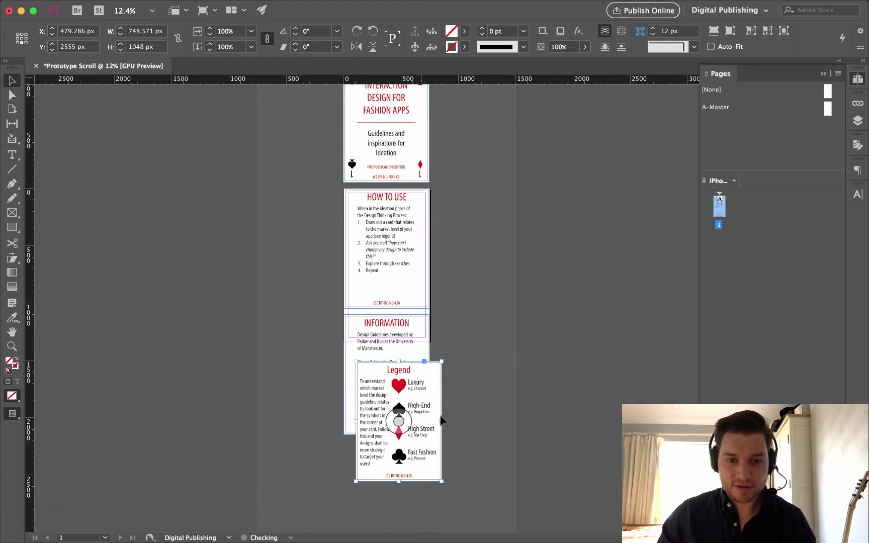
scroll(479, 432, down, 2)
drag(398, 362, 414, 473)
click(437, 457)
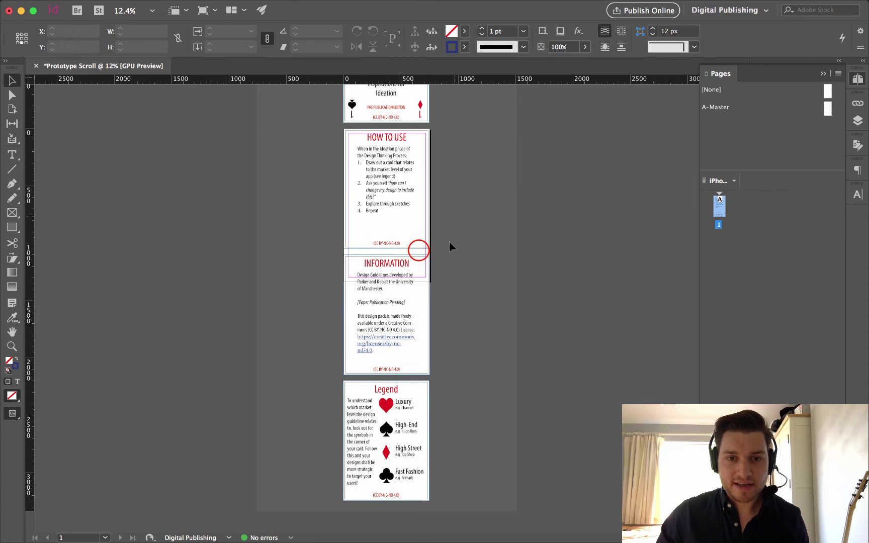
click(418, 252)
click(475, 458)
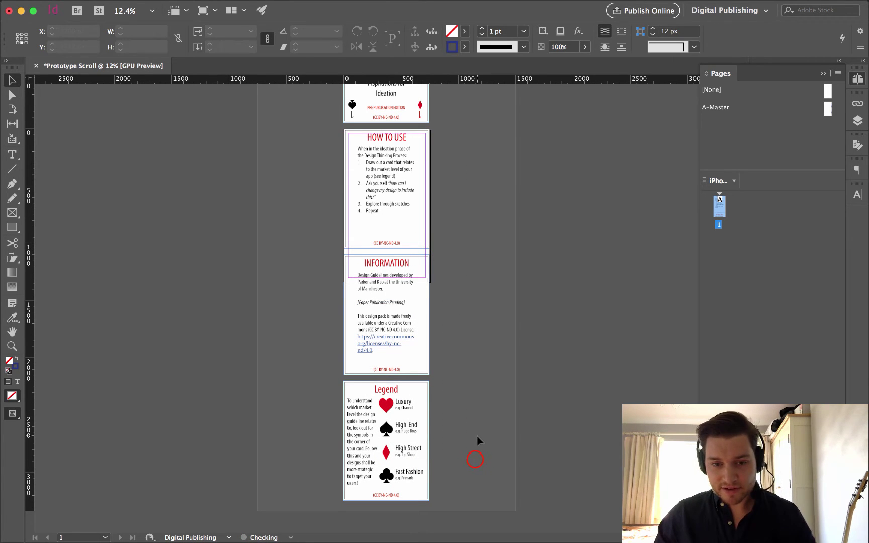
Select all four cards and align their horizontal centres in the Align panel
click(386, 188)
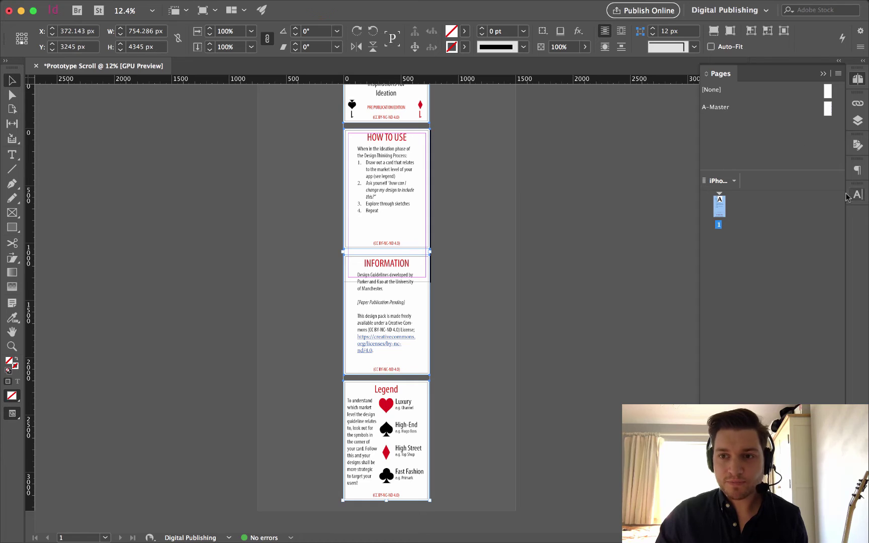
click(324, 6)
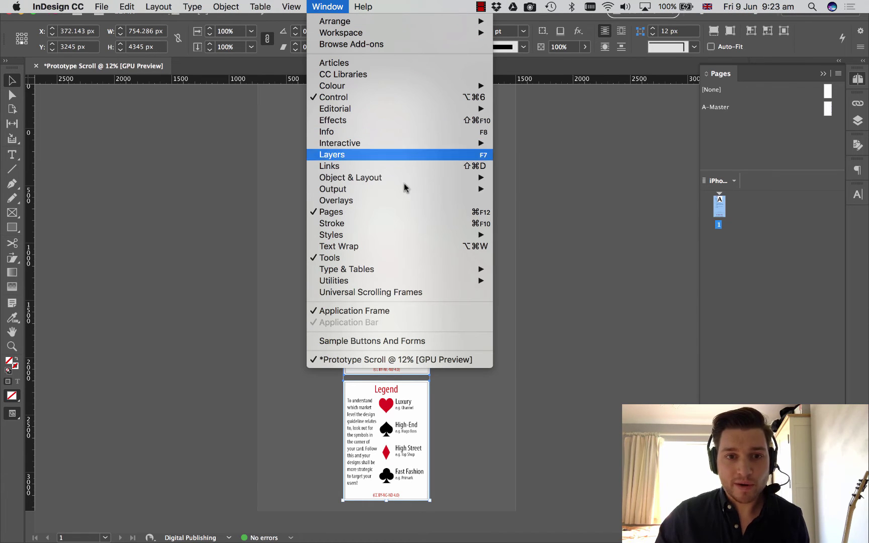
mouse_move(407, 179)
click(559, 178)
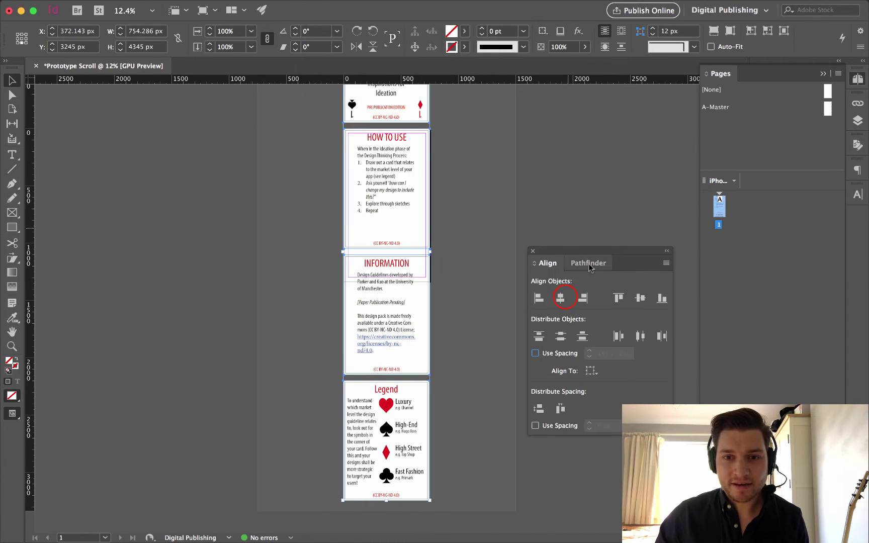
click(562, 299)
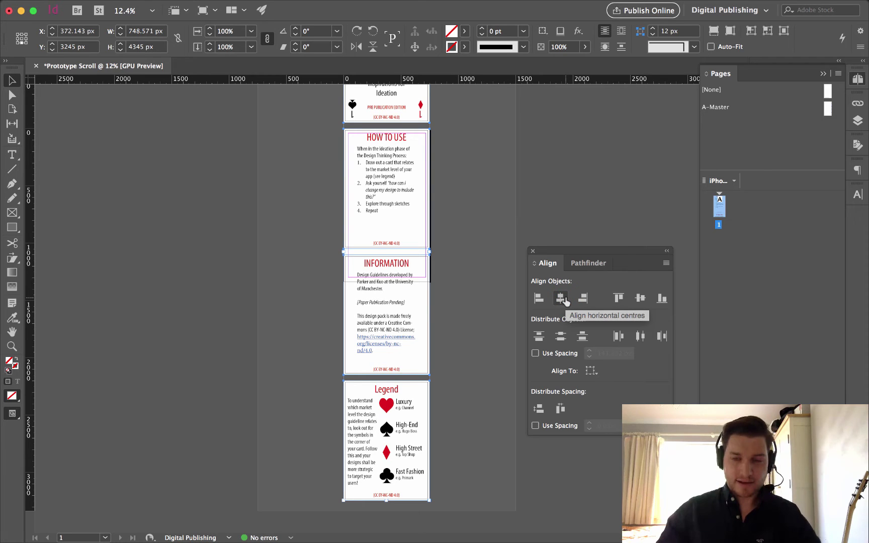
click(561, 336)
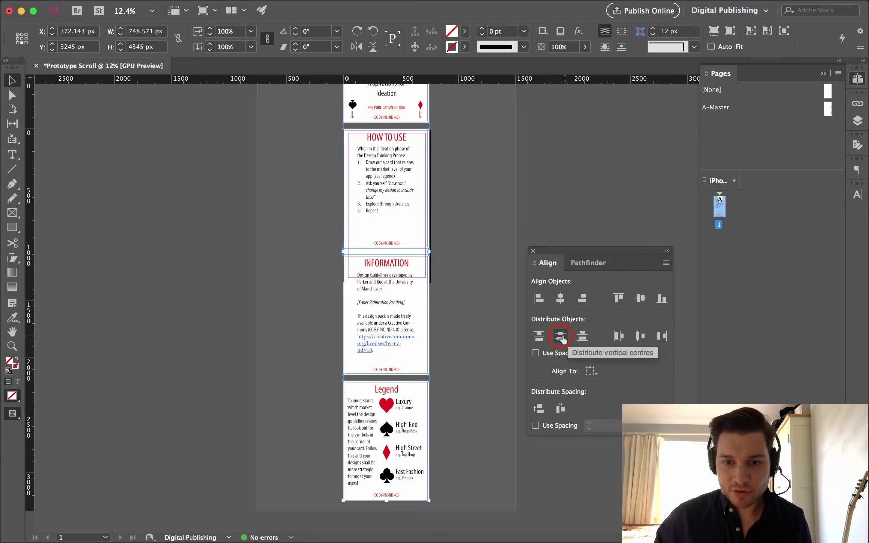
Group the stacked cards and align the group's top to the page top
right_click(404, 171)
mouse_move(449, 232)
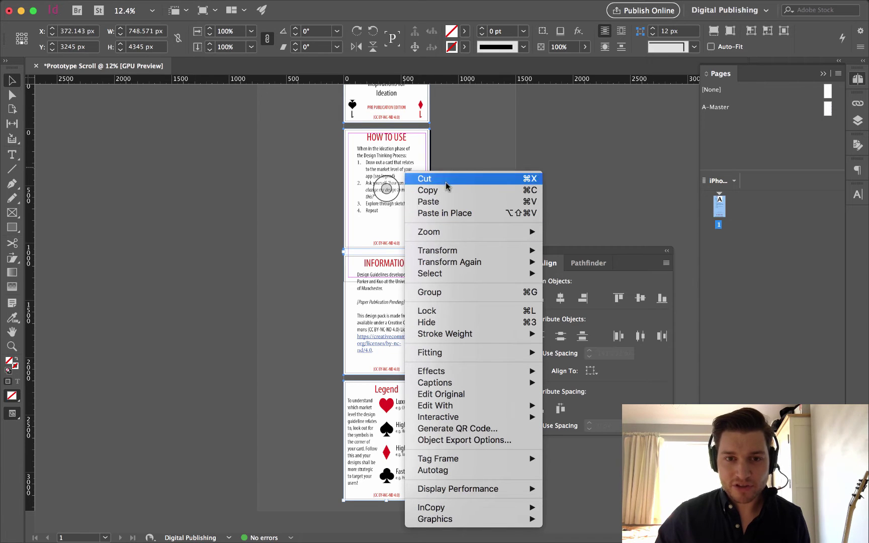
click(452, 293)
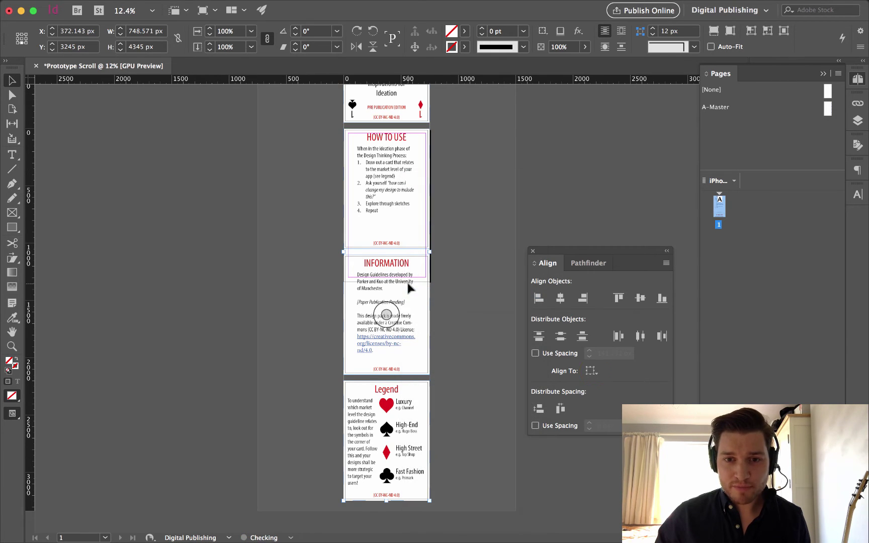
click(591, 371)
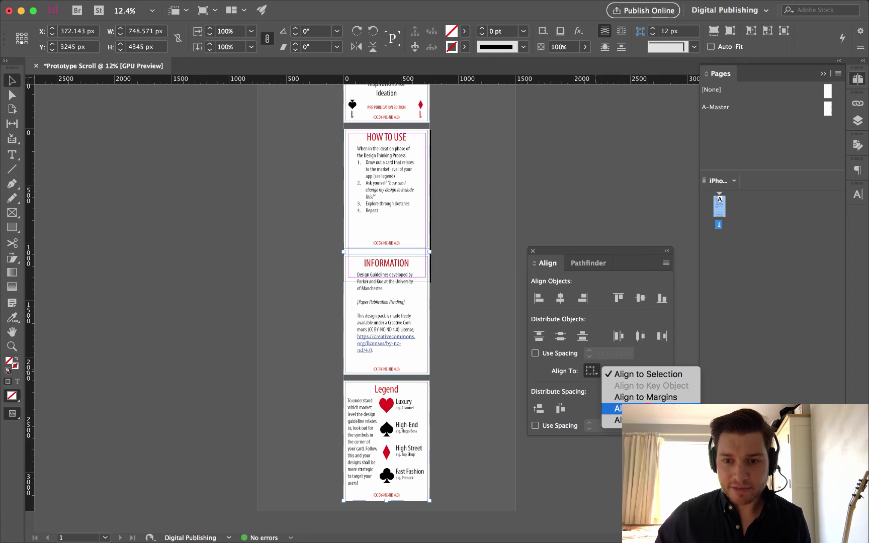
click(635, 406)
click(539, 335)
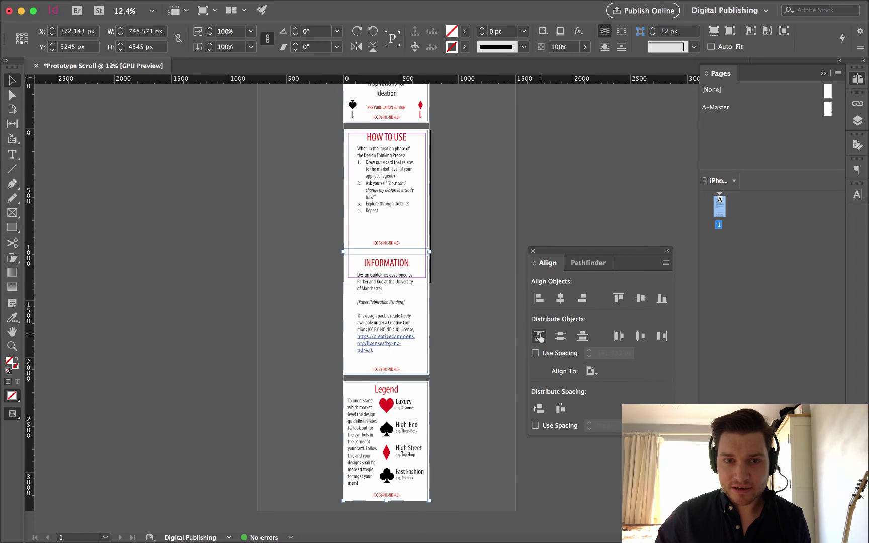
click(615, 298)
click(529, 219)
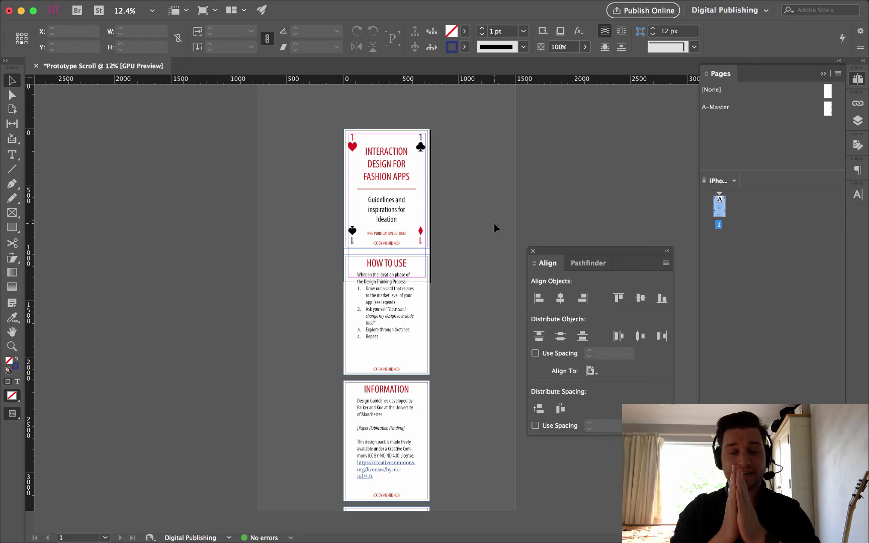
Close the Align panel and remove the grouped card stack via the Edit menu
click(532, 251)
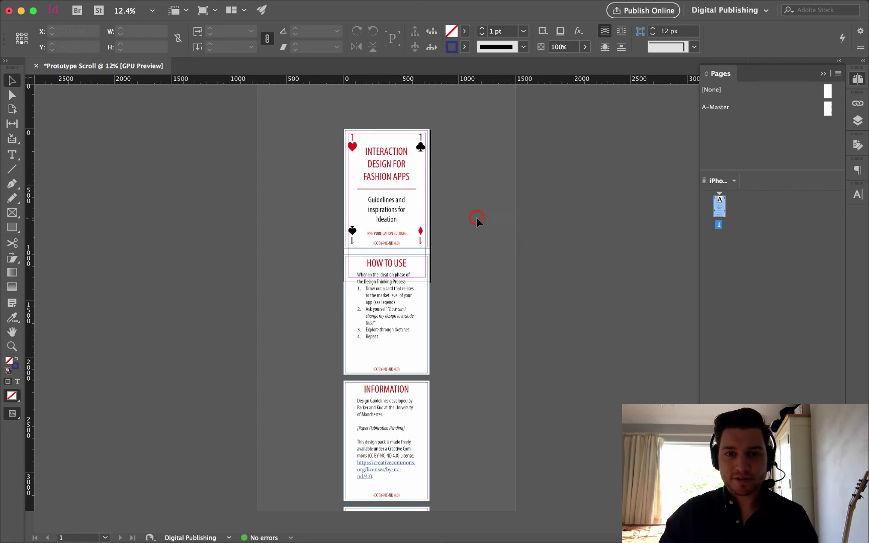
click(395, 169)
click(266, 129)
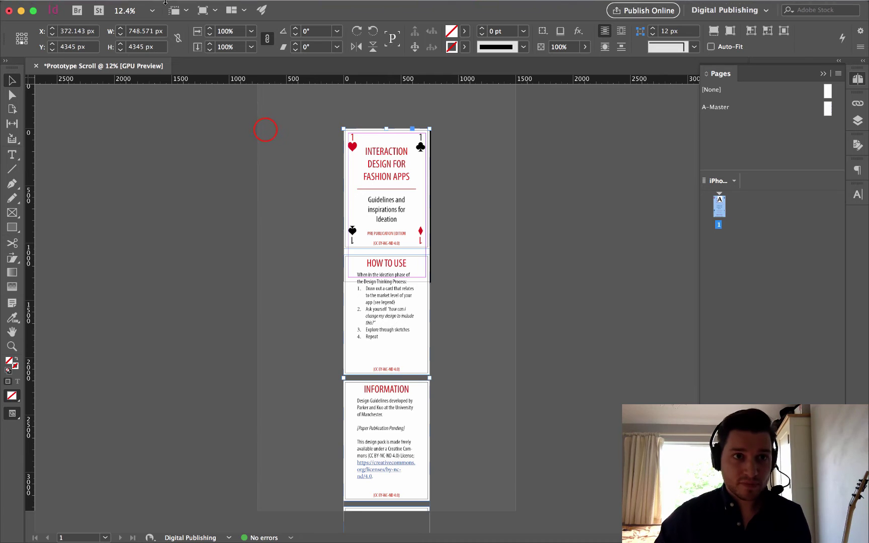
click(390, 146)
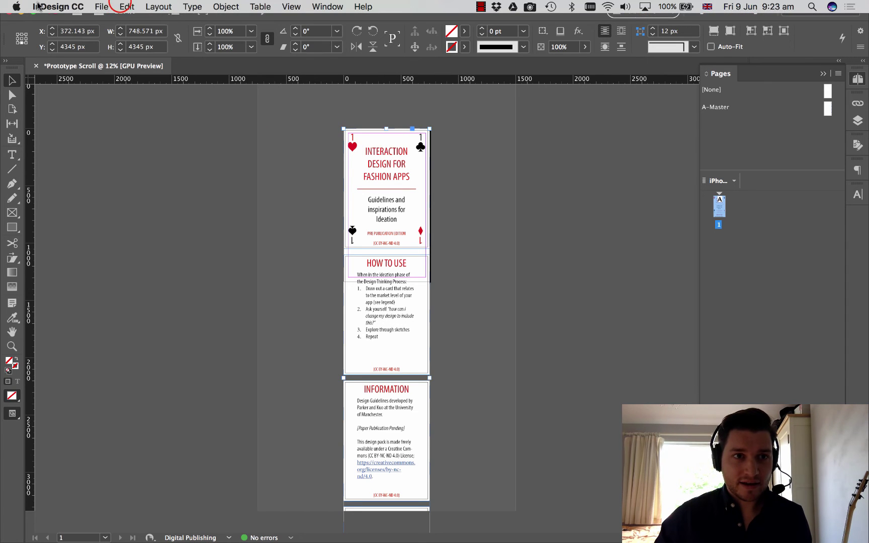
click(123, 7)
click(136, 21)
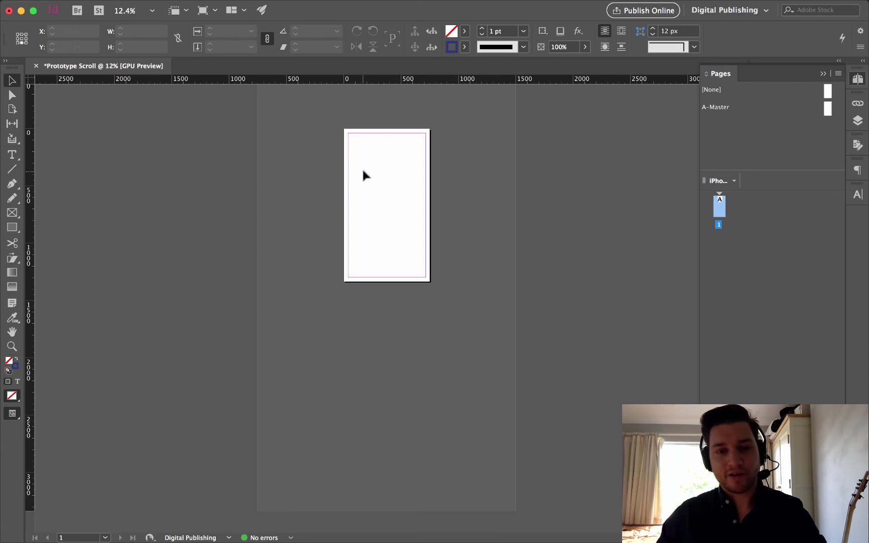
Draw an empty rectangle frame covering the whole 750 × 1334 px page
scroll(451, 207, up, 3)
scroll(452, 217, up, 5)
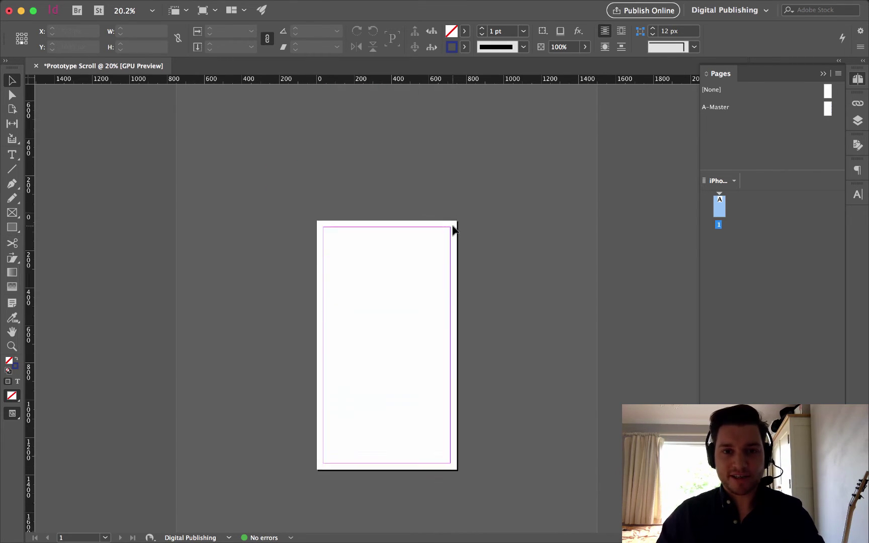
scroll(453, 229, down, 1)
scroll(452, 230, up, 3)
scroll(453, 229, down, 2)
scroll(452, 229, down, 2)
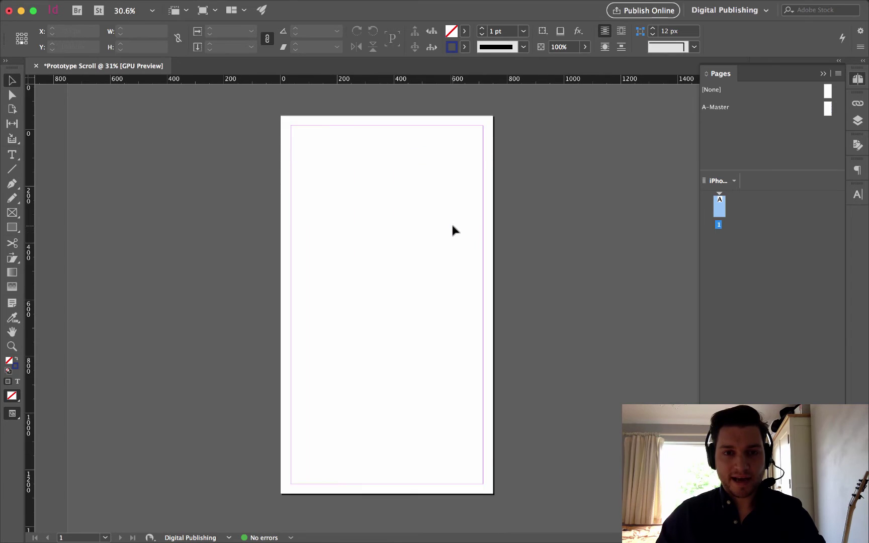
scroll(452, 226, down, 2)
scroll(450, 224, up, 1)
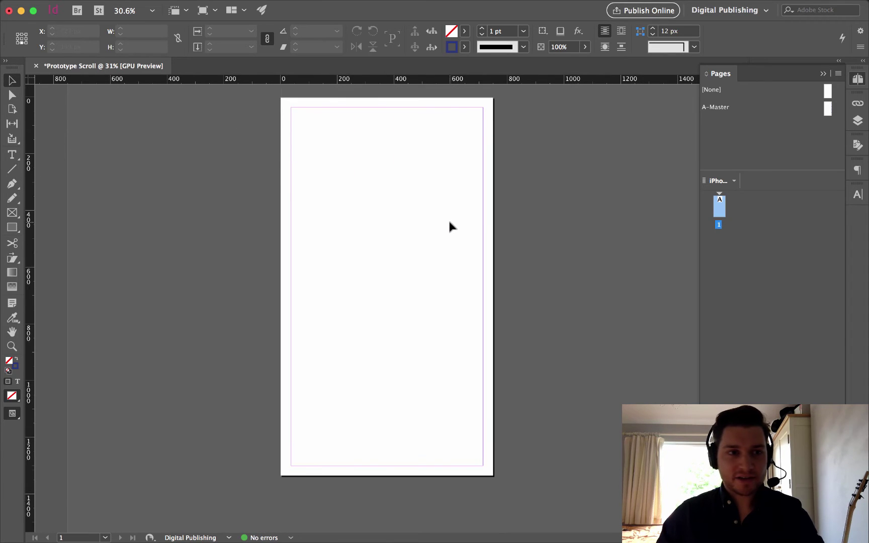
click(8, 216)
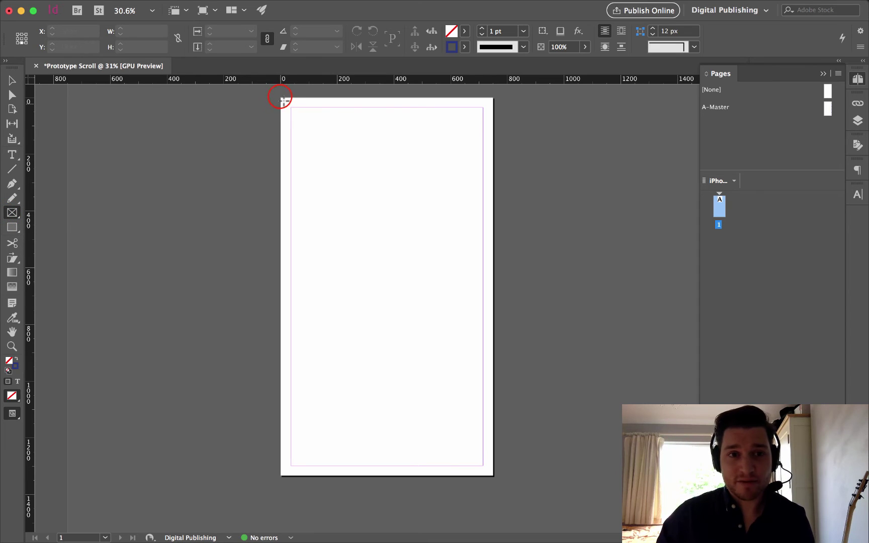
drag(280, 97, 497, 478)
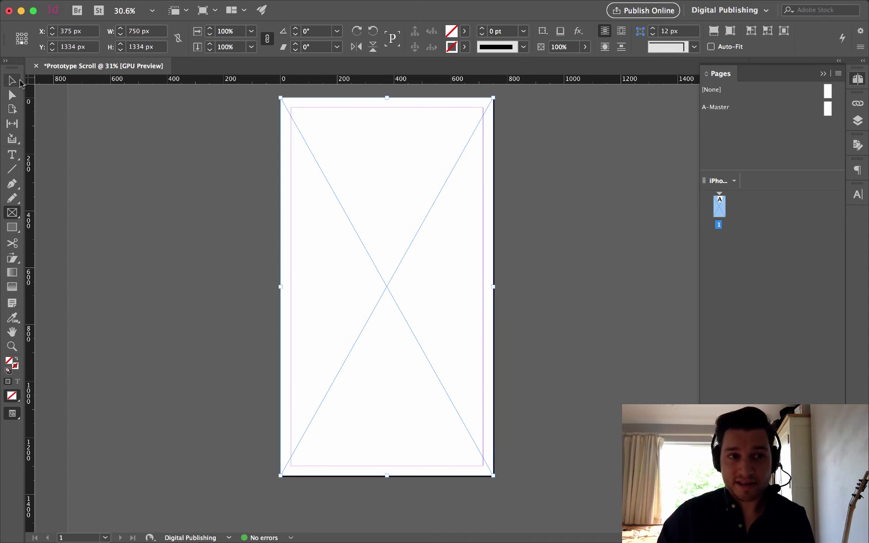
Paste Into the empty frame, then resize its bottom edge back to the page bottom
click(19, 81)
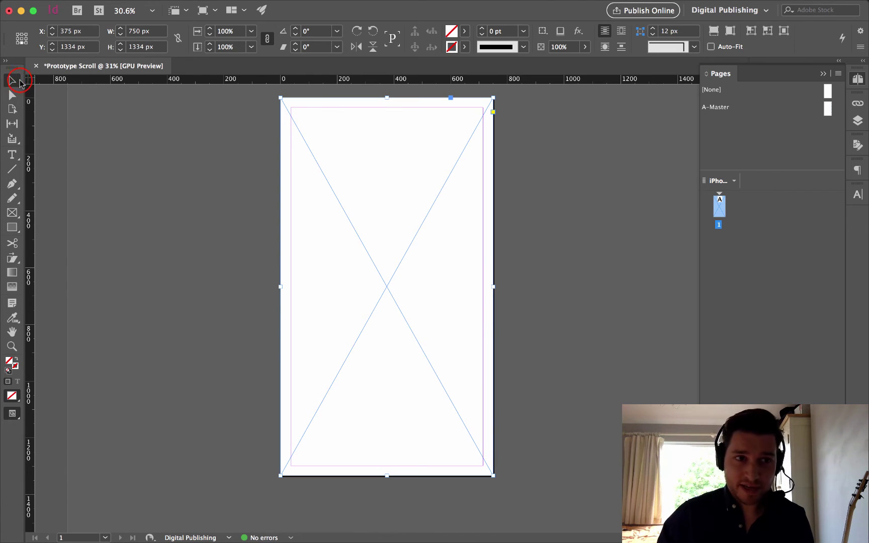
right_click(345, 206)
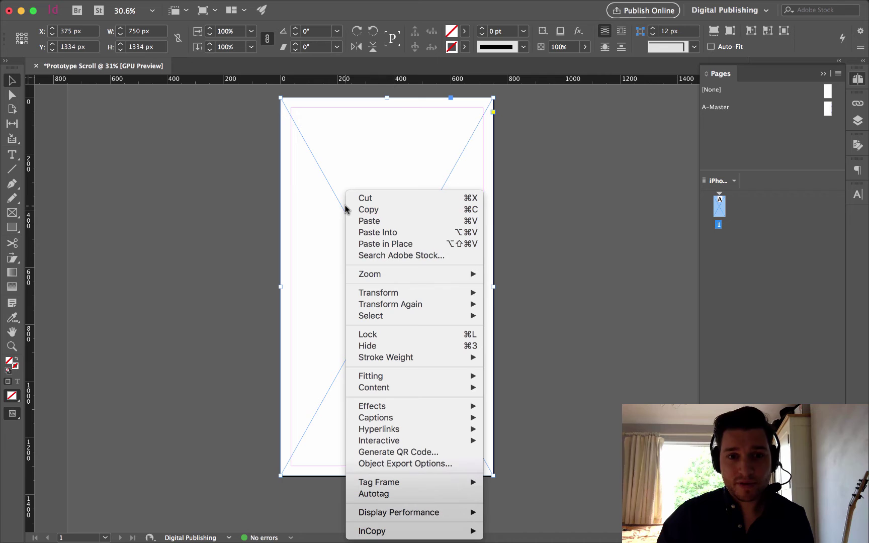
click(398, 232)
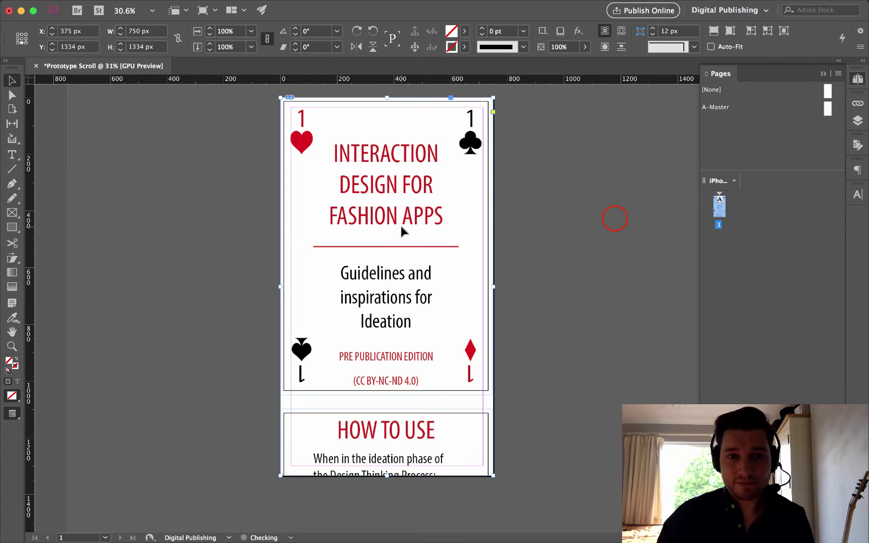
click(614, 221)
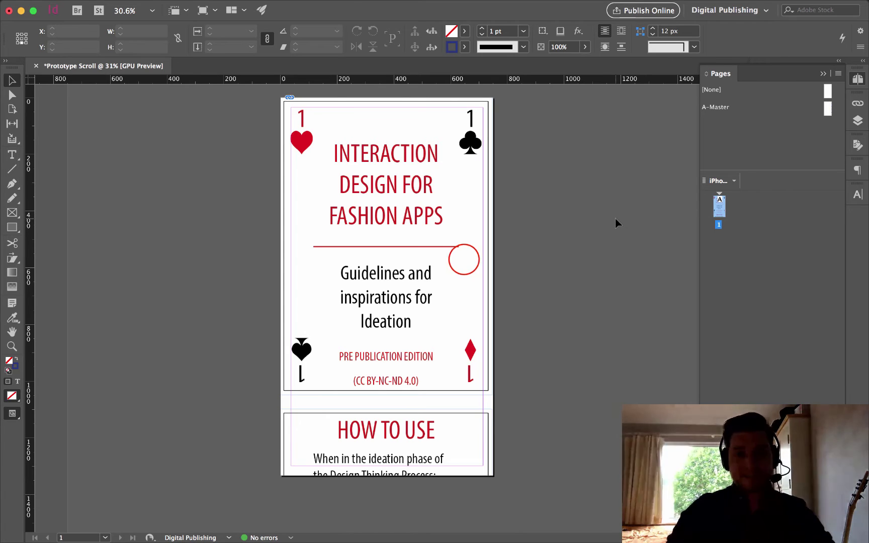
click(369, 466)
click(387, 477)
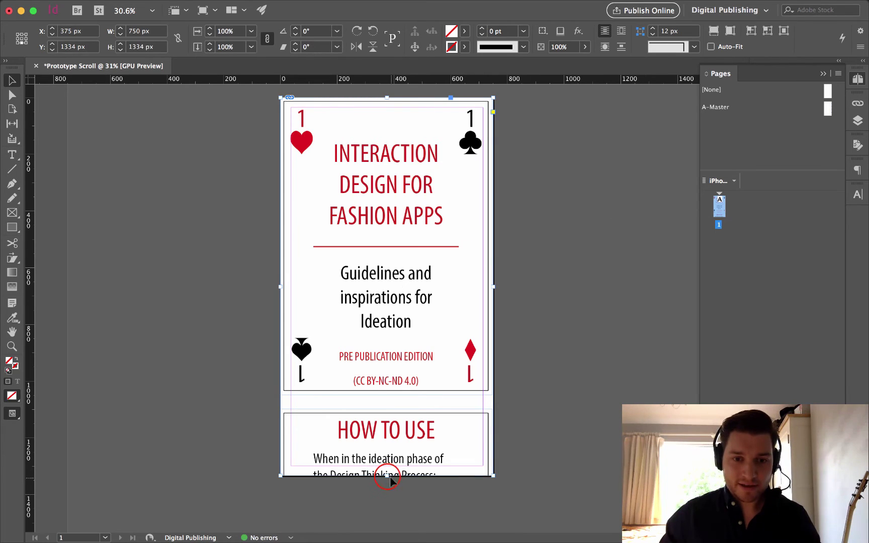
mouse_move(387, 477)
mouse_down()
mouse_move(384, 317)
mouse_move(401, 476)
mouse_up()
click(615, 413)
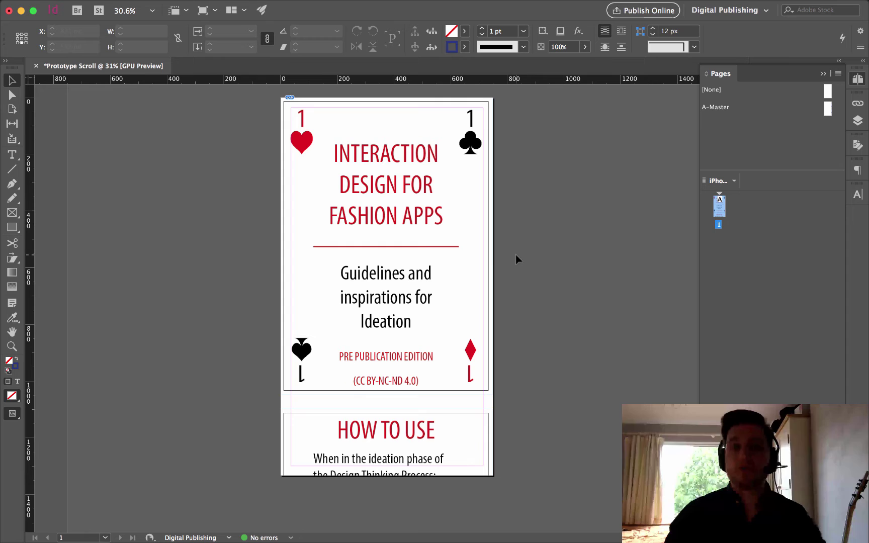
Set the card frame's Universal Scrolling Frames direction to Vertical with scroll indicators hidden
click(327, 6)
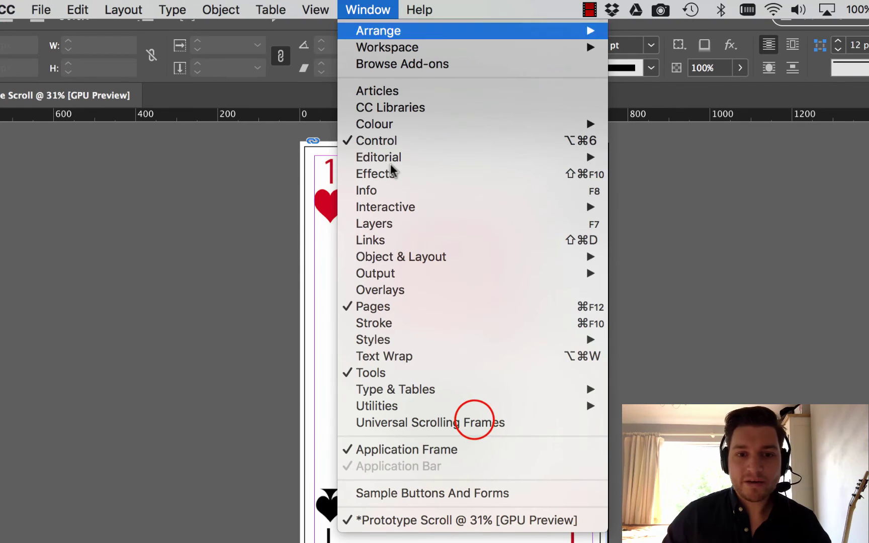
click(473, 422)
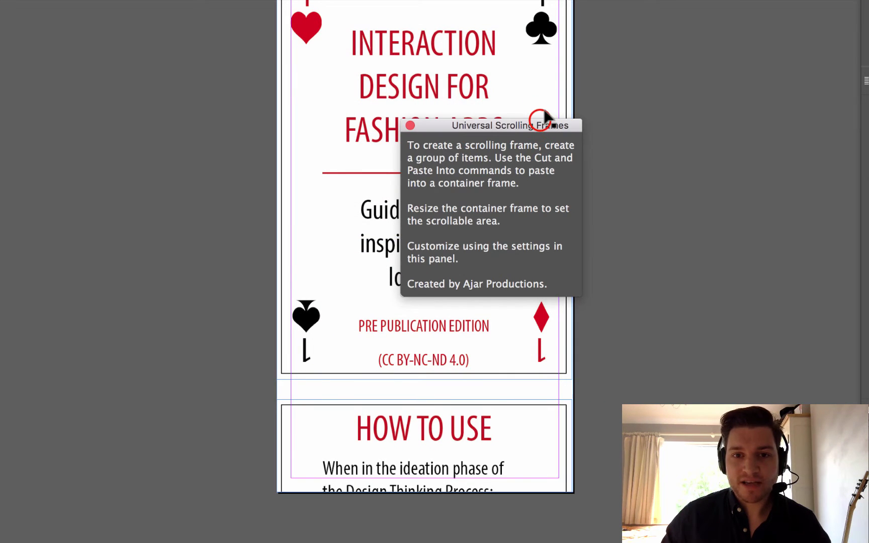
drag(545, 116, 731, 15)
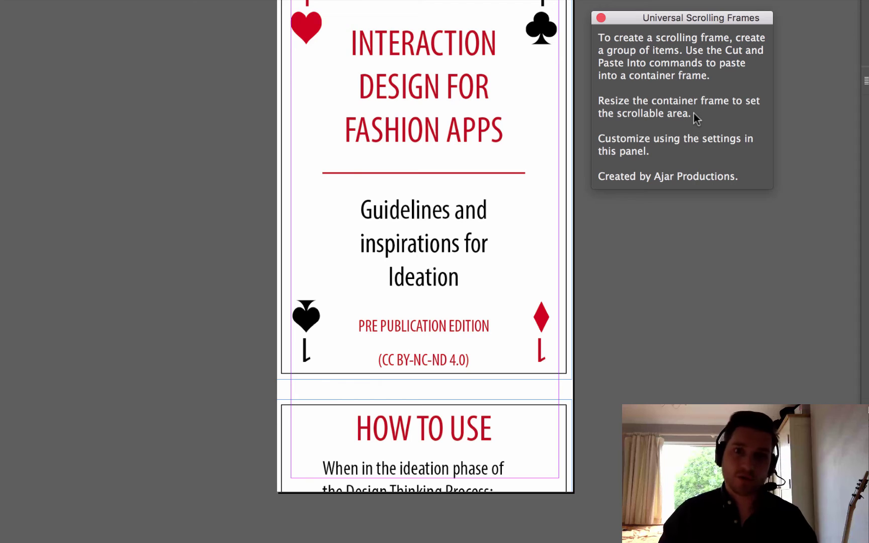
click(372, 20)
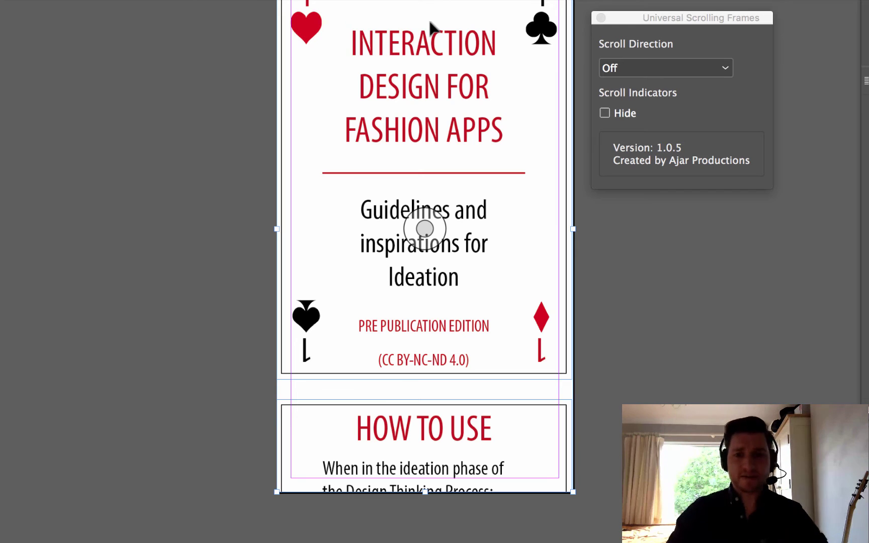
click(655, 67)
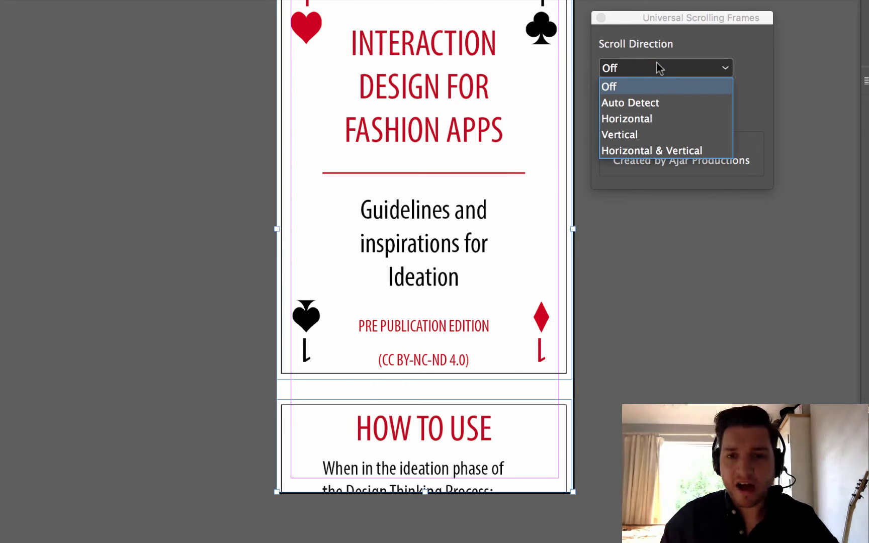
click(661, 137)
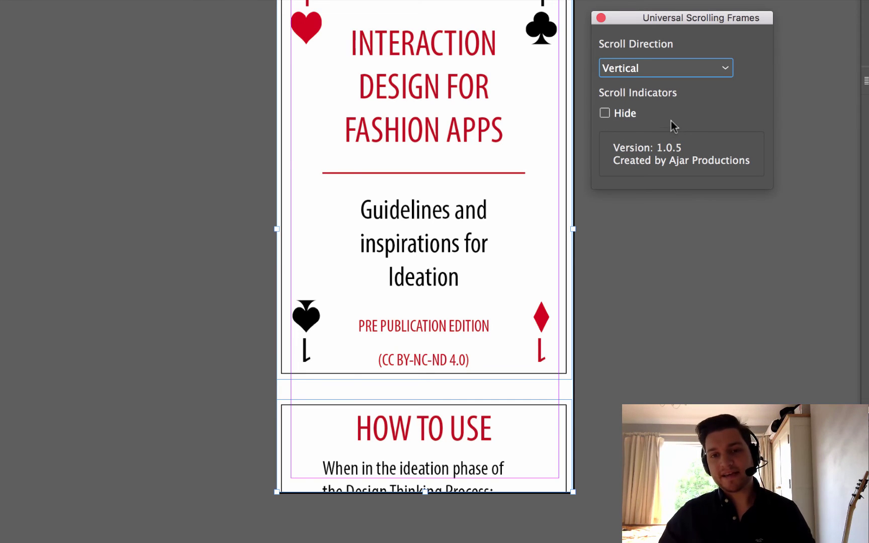
click(605, 113)
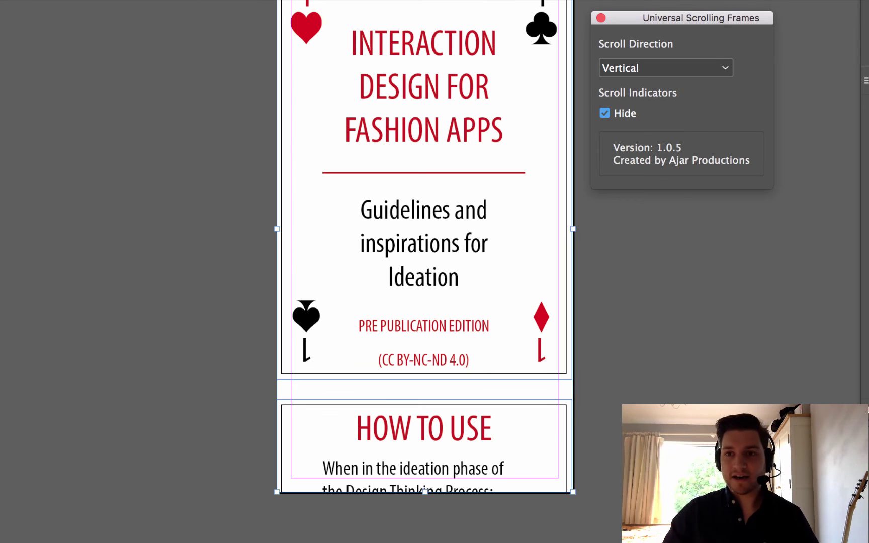
scroll(425, 272, up, 2)
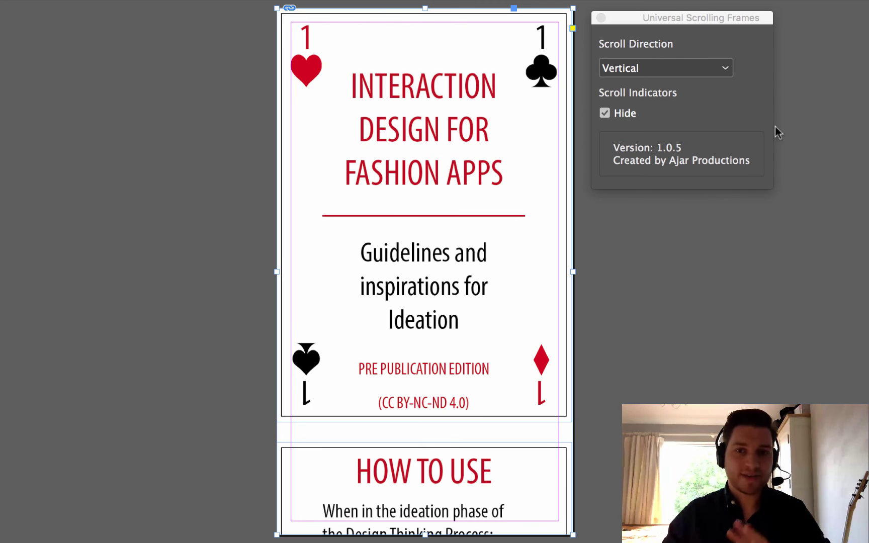
click(601, 17)
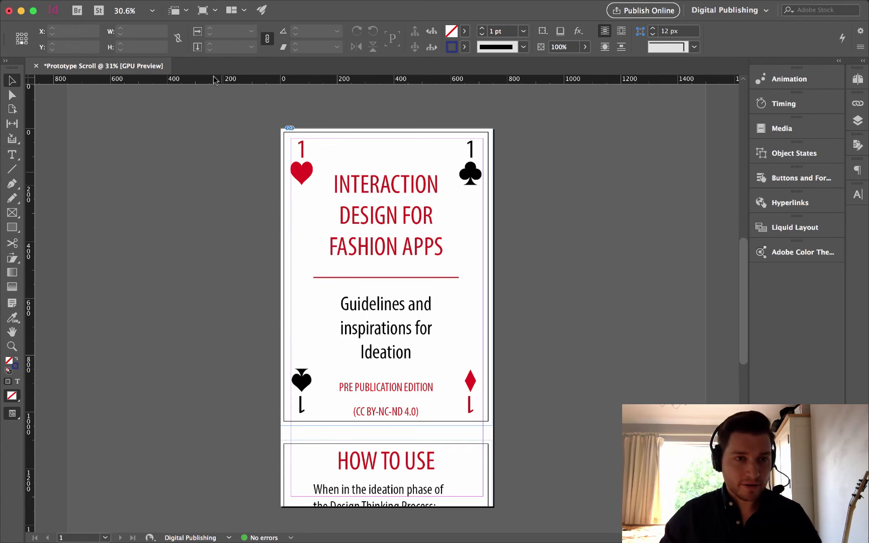
Export to the Desktop as EPUB (Fixed Layout), accepting the default options and warning
click(101, 7)
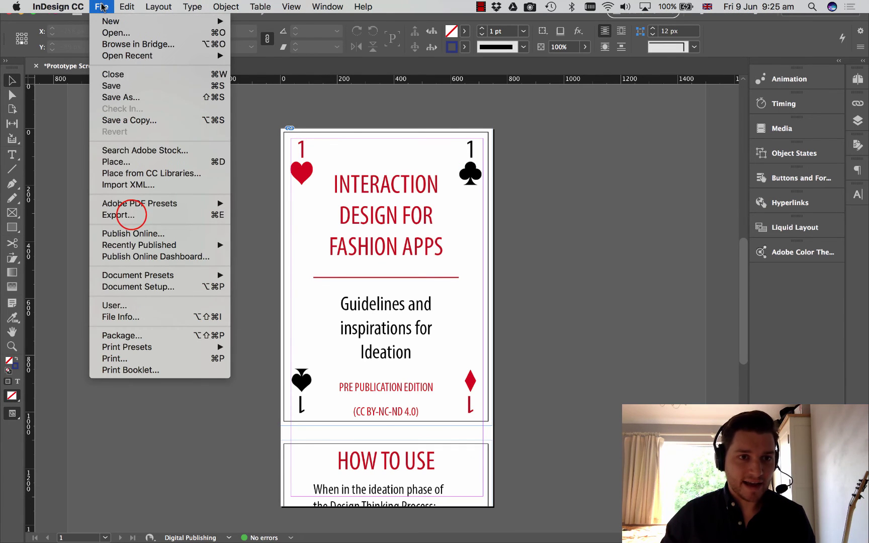
click(113, 215)
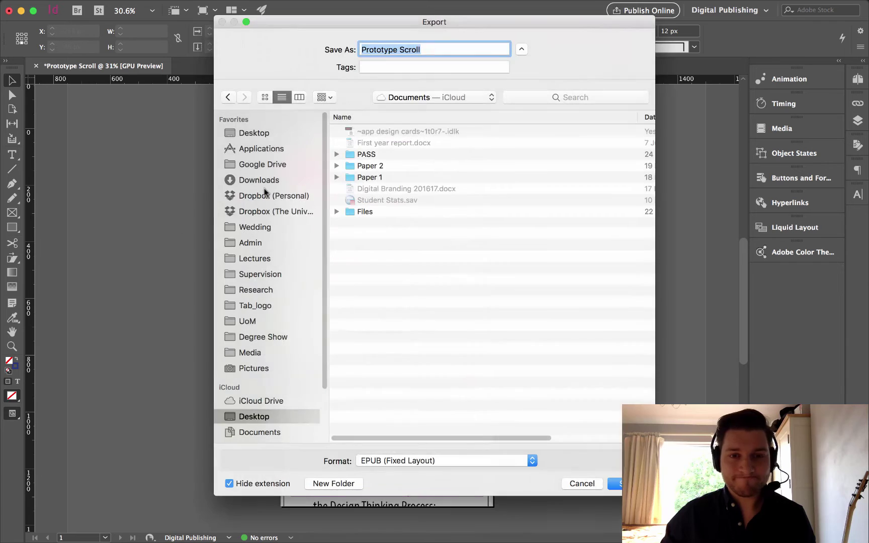
click(254, 133)
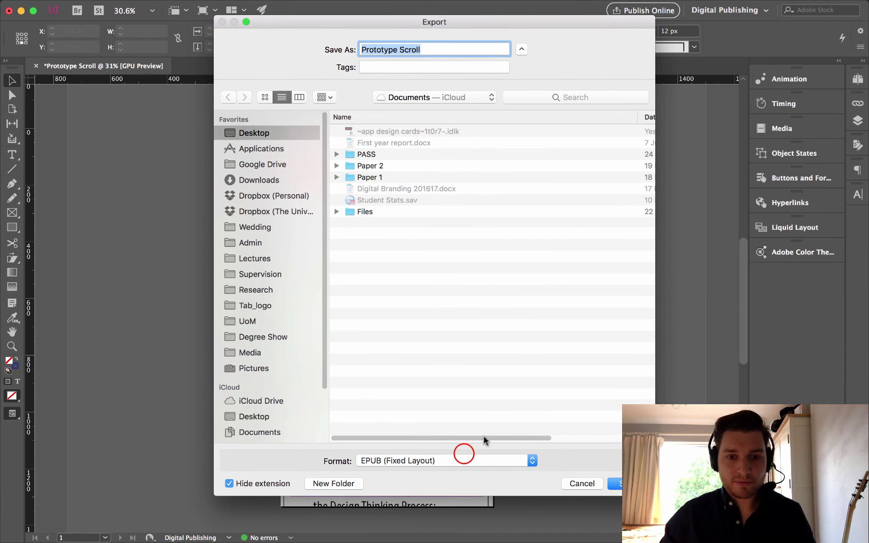
click(462, 455)
click(465, 461)
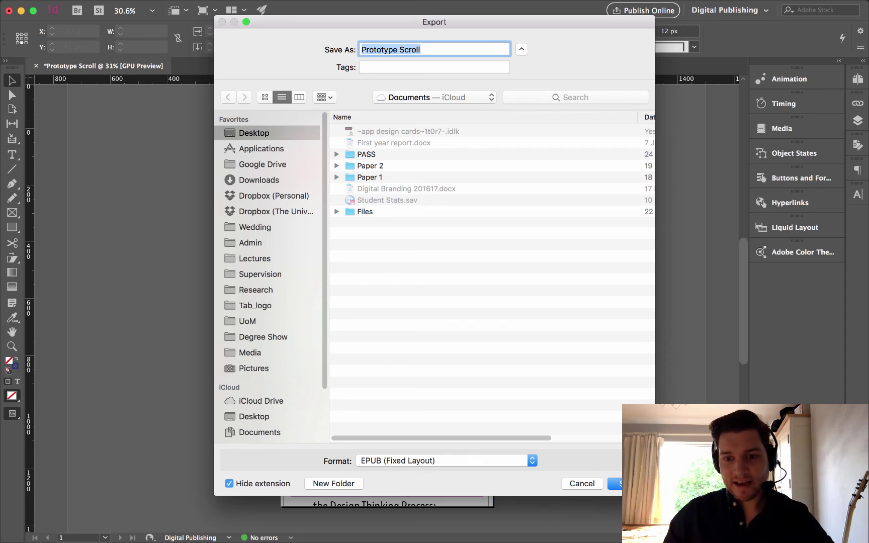
click(615, 483)
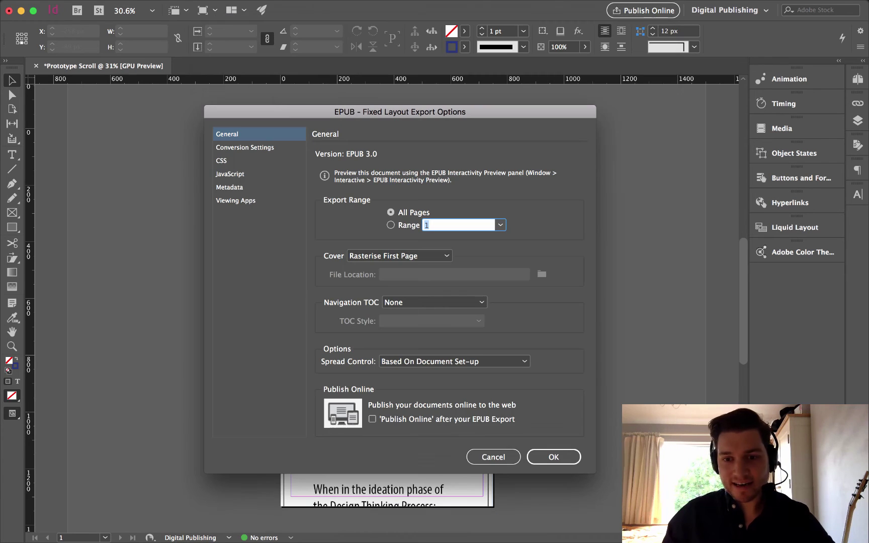
click(553, 457)
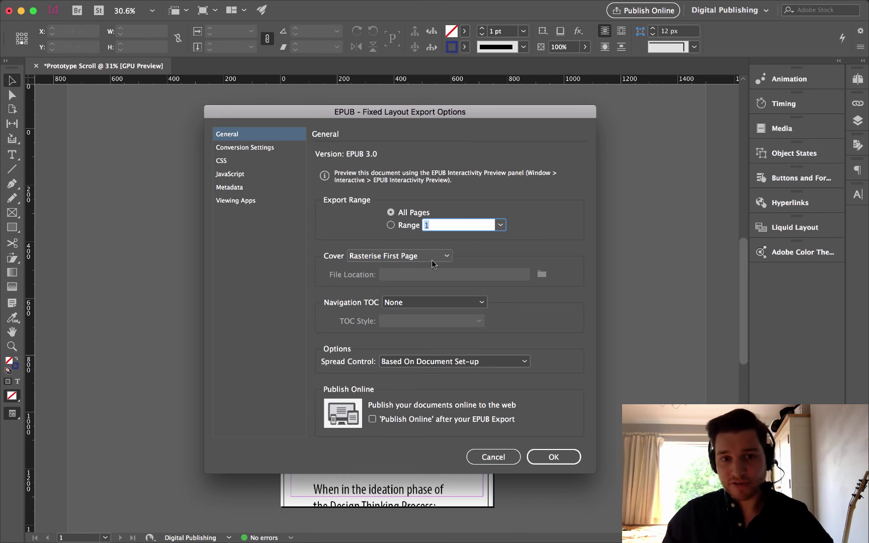
click(556, 457)
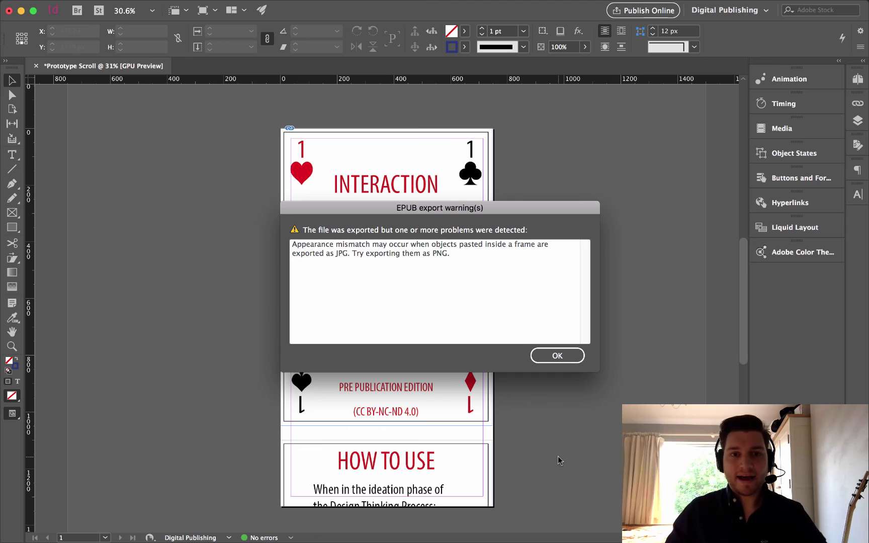
click(556, 356)
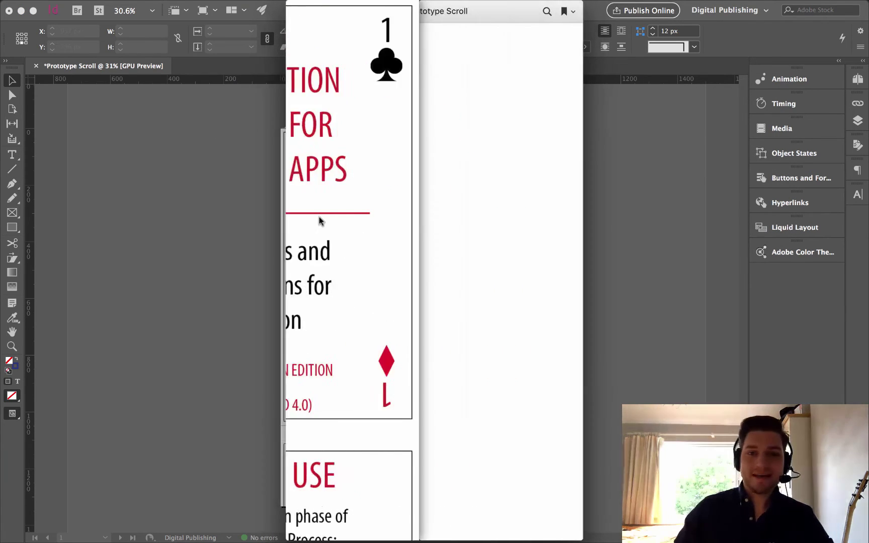
Scroll through the Prototype Scroll book's cards in iBooks, then close the book and library
scroll(354, 169, down, 1)
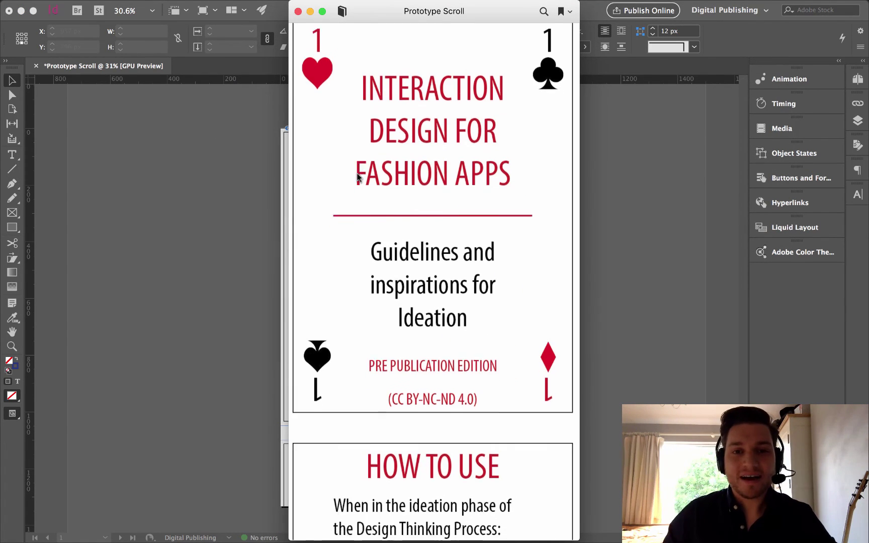
scroll(362, 181, up, 1)
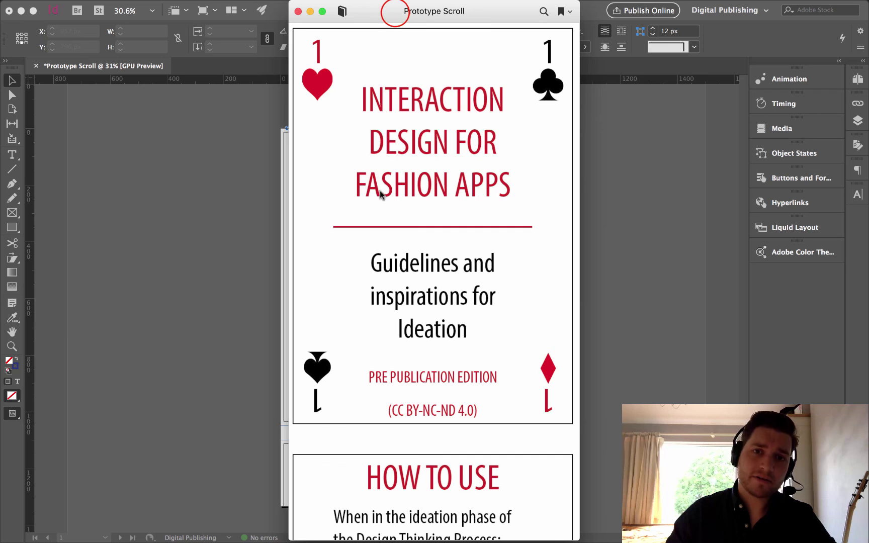
drag(396, 12, 389, 42)
scroll(415, 167, down, 10)
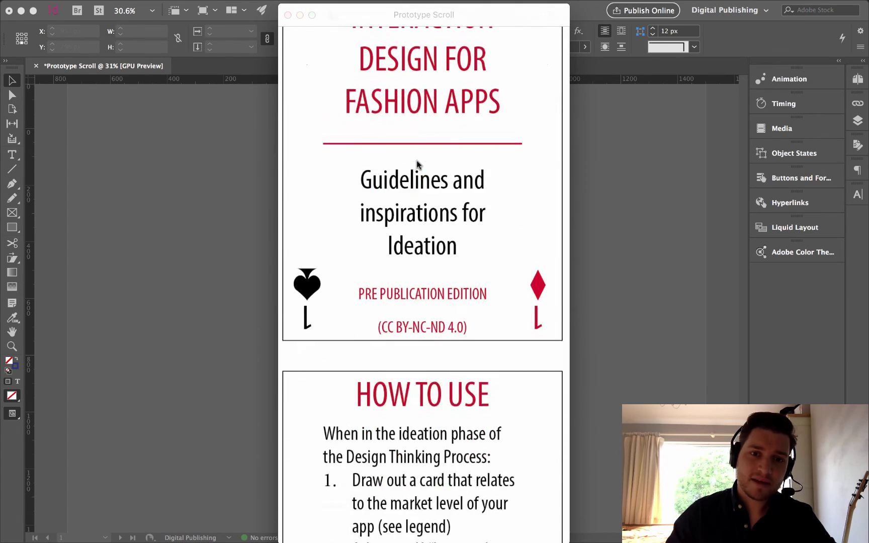
scroll(419, 184, down, 10)
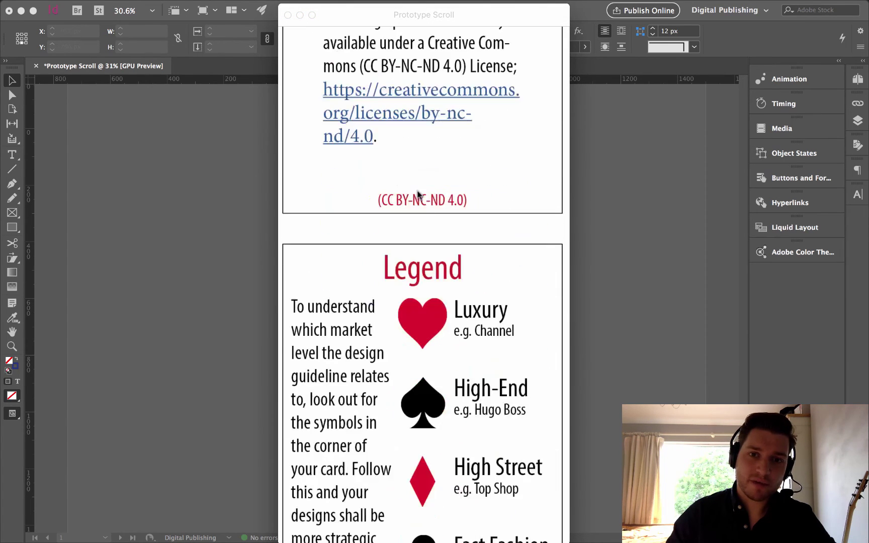
scroll(410, 215, up, 15)
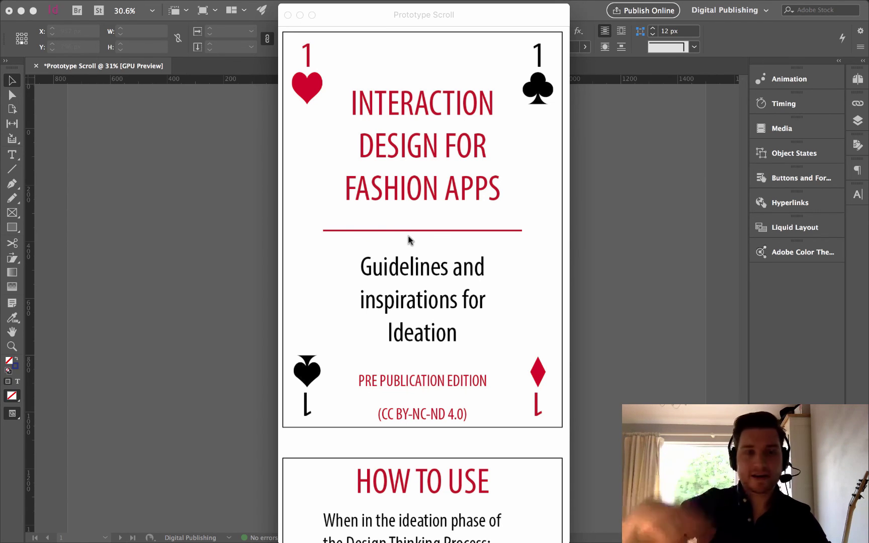
scroll(408, 239, down, 5)
scroll(344, 341, down, 10)
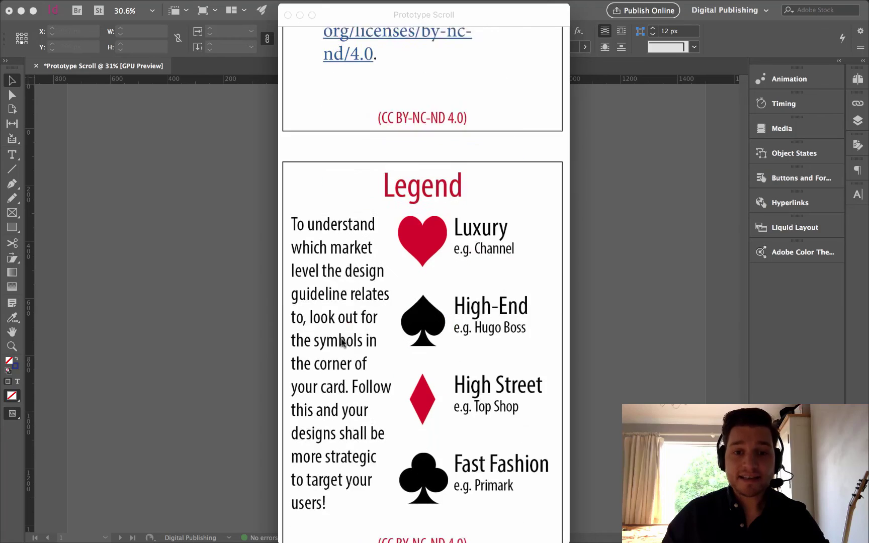
scroll(338, 356, up, 10)
scroll(339, 356, up, 5)
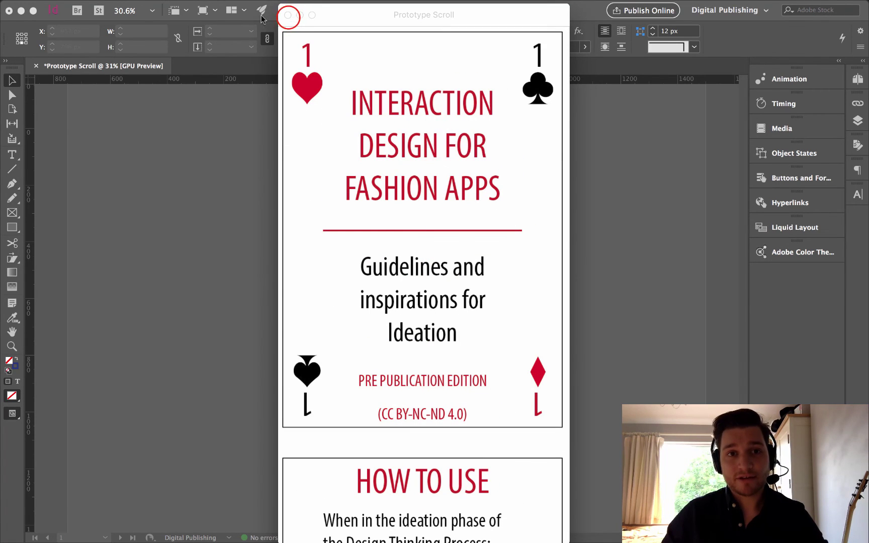
click(287, 16)
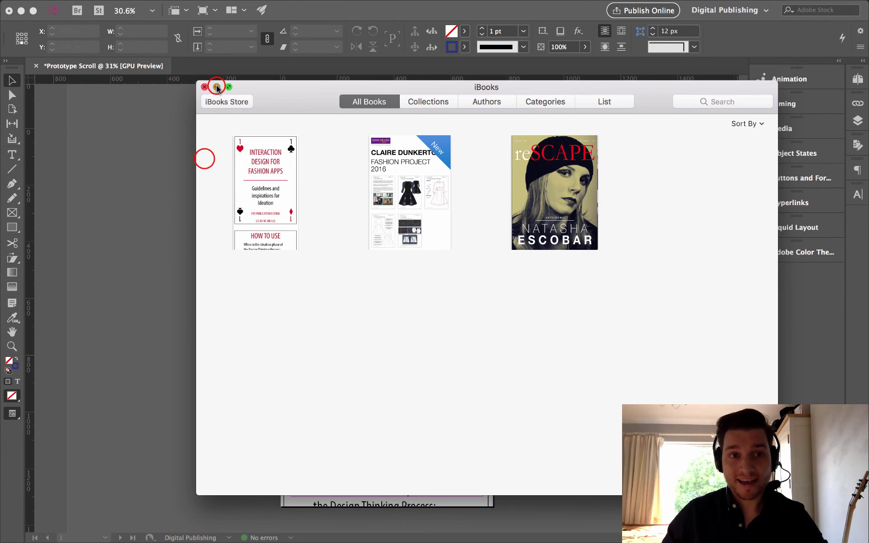
click(205, 87)
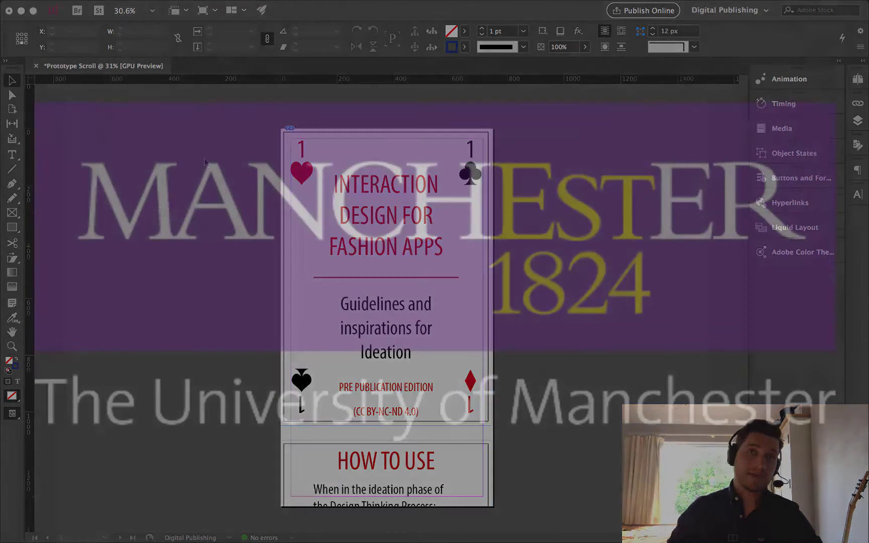